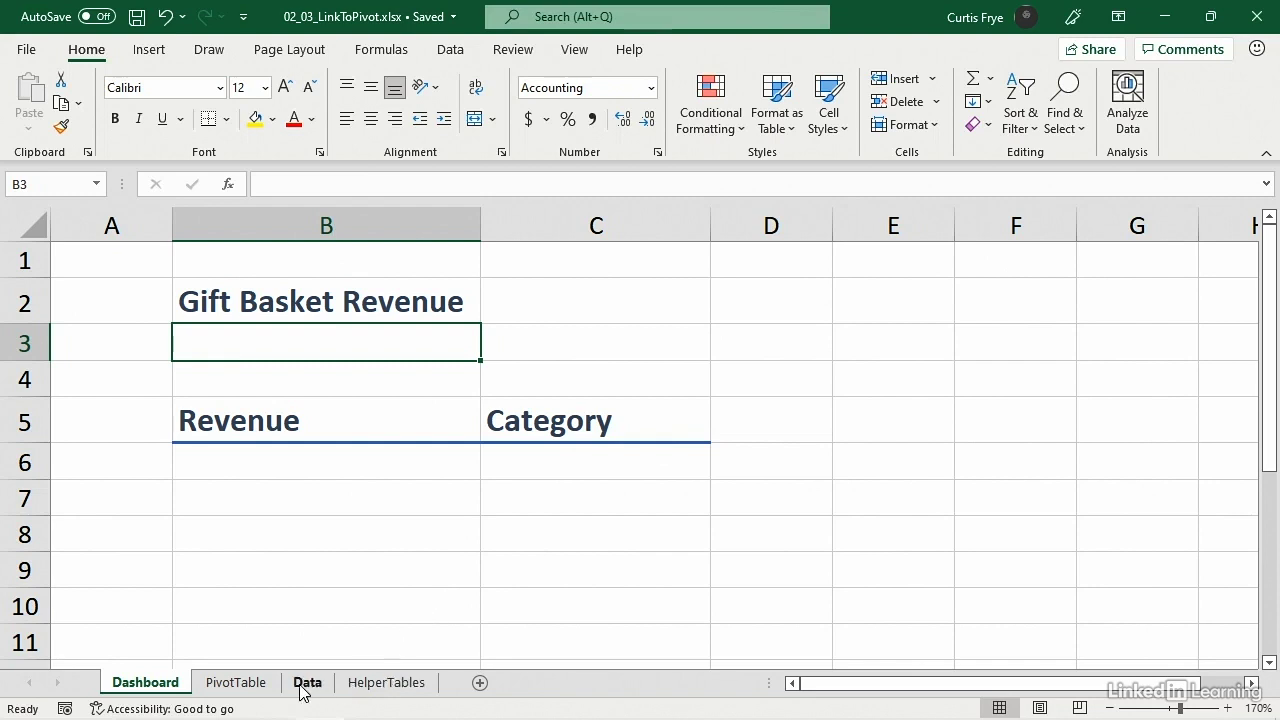
- Review the pivot table, the category entries in the source data, and the categories list on the PivotTable, Data and HelperTables sheets
{"action": "left_click", "coordinate": [236, 682]}
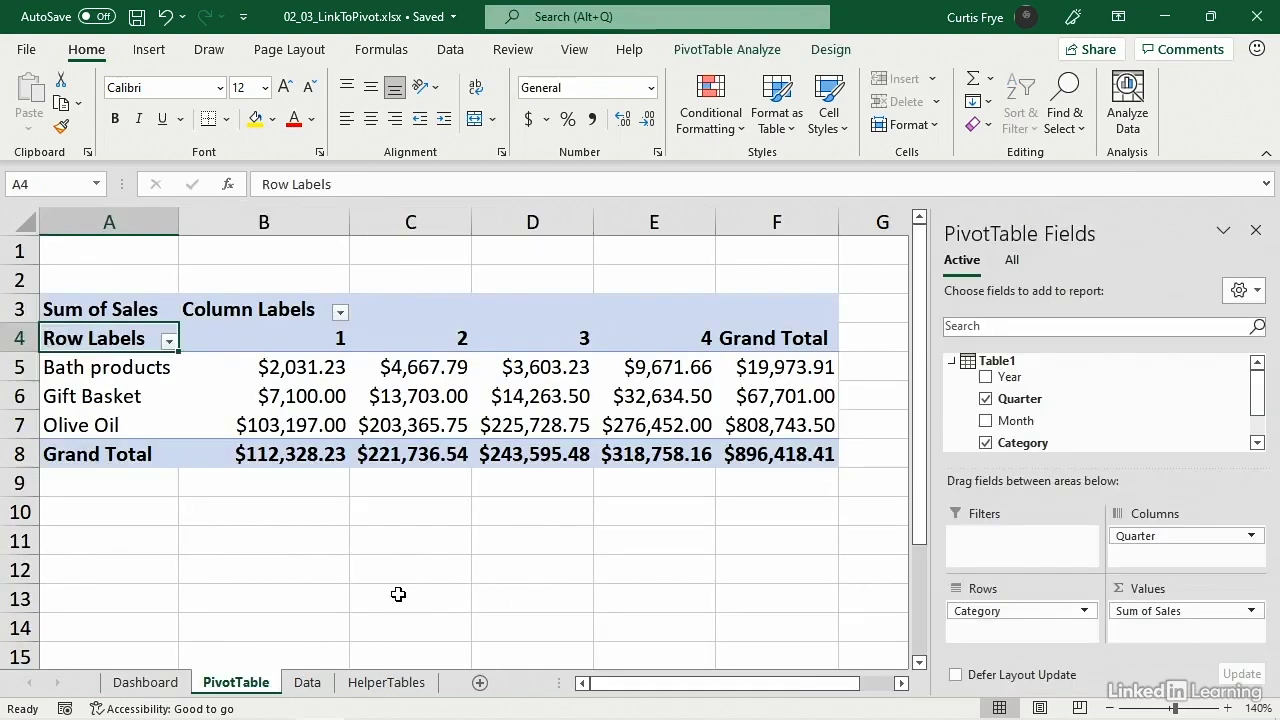
{"action": "left_click", "coordinate": [310, 684]}
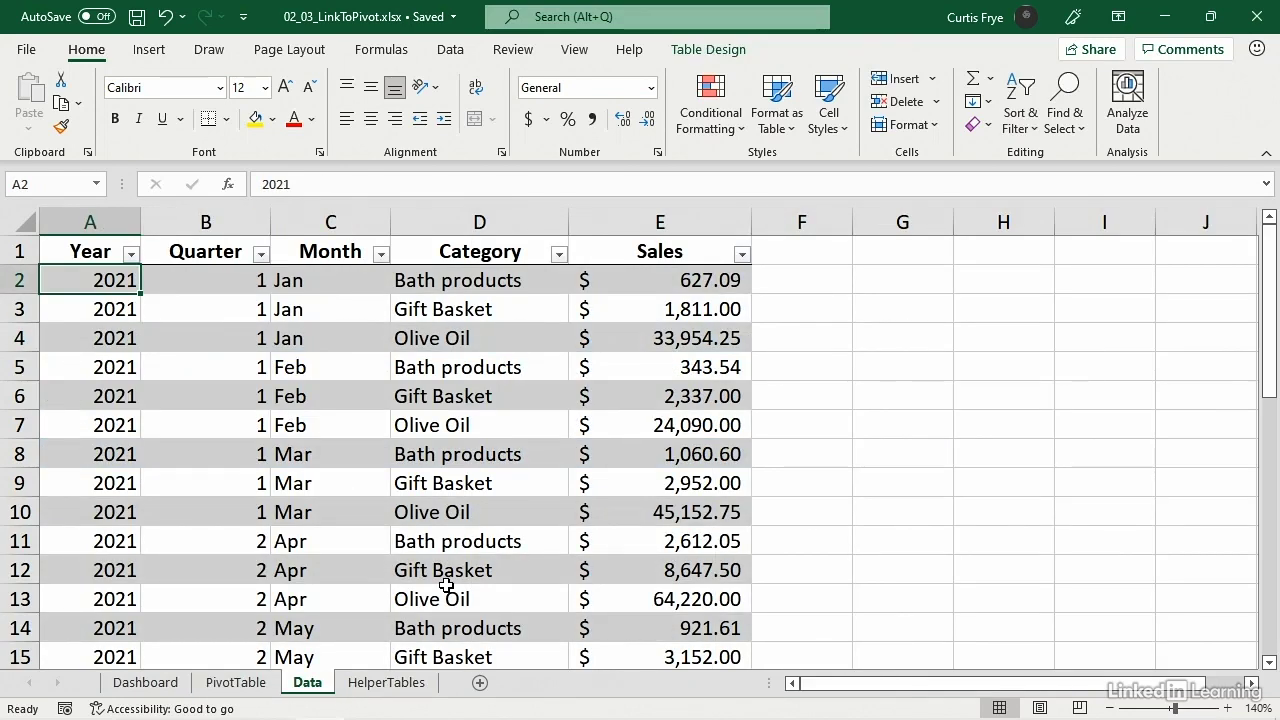
{"action": "left_click", "coordinate": [540, 282]}
{"action": "left_click", "coordinate": [531, 310]}
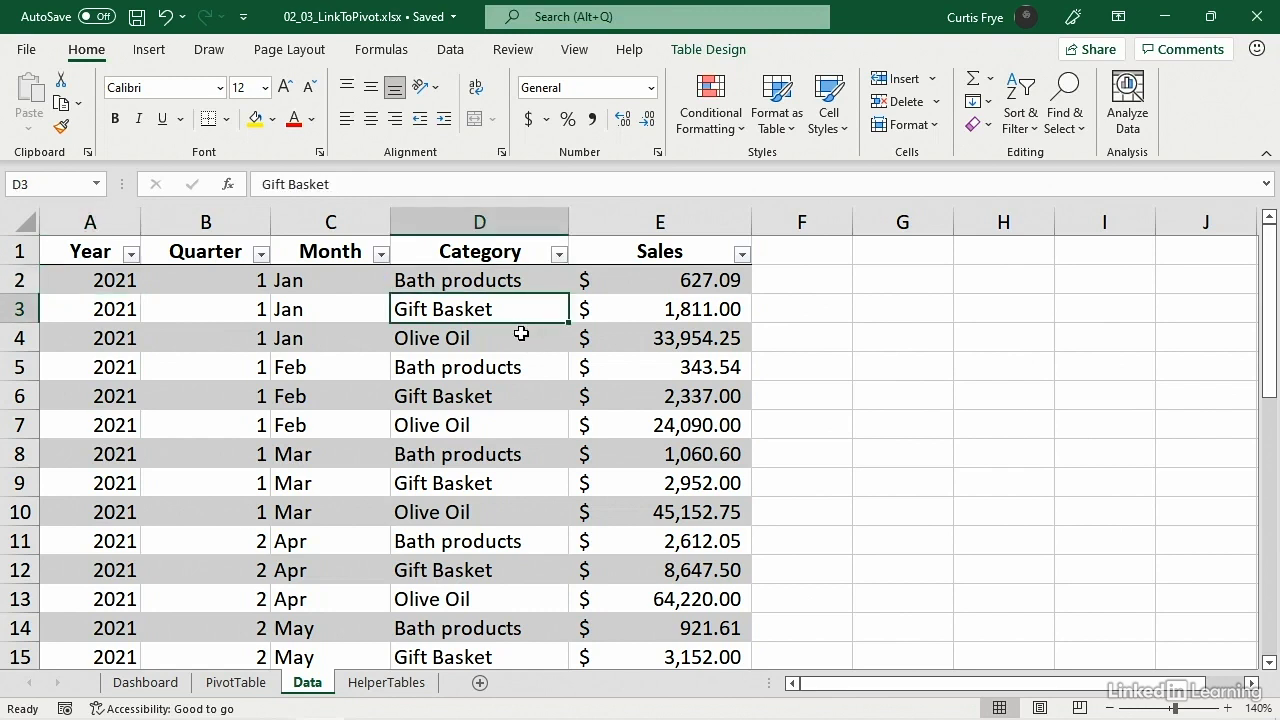
{"action": "left_click", "coordinate": [521, 334]}
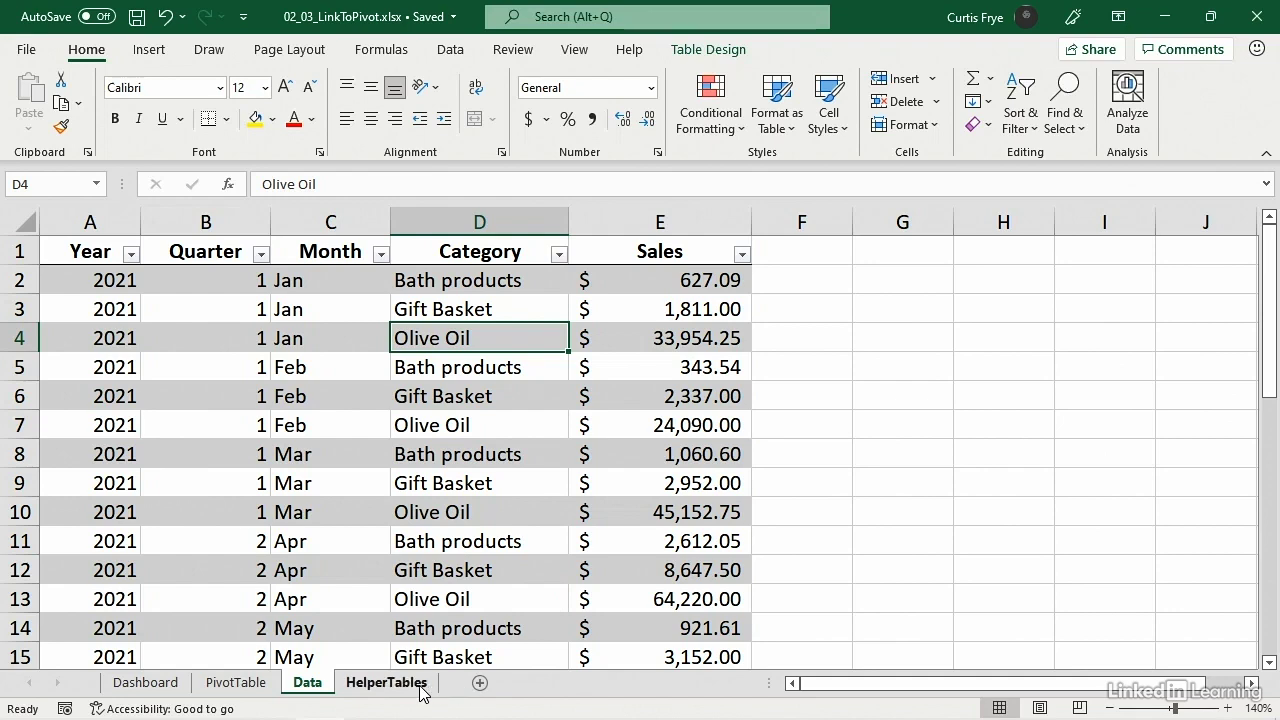
{"action": "left_click", "coordinate": [386, 682]}
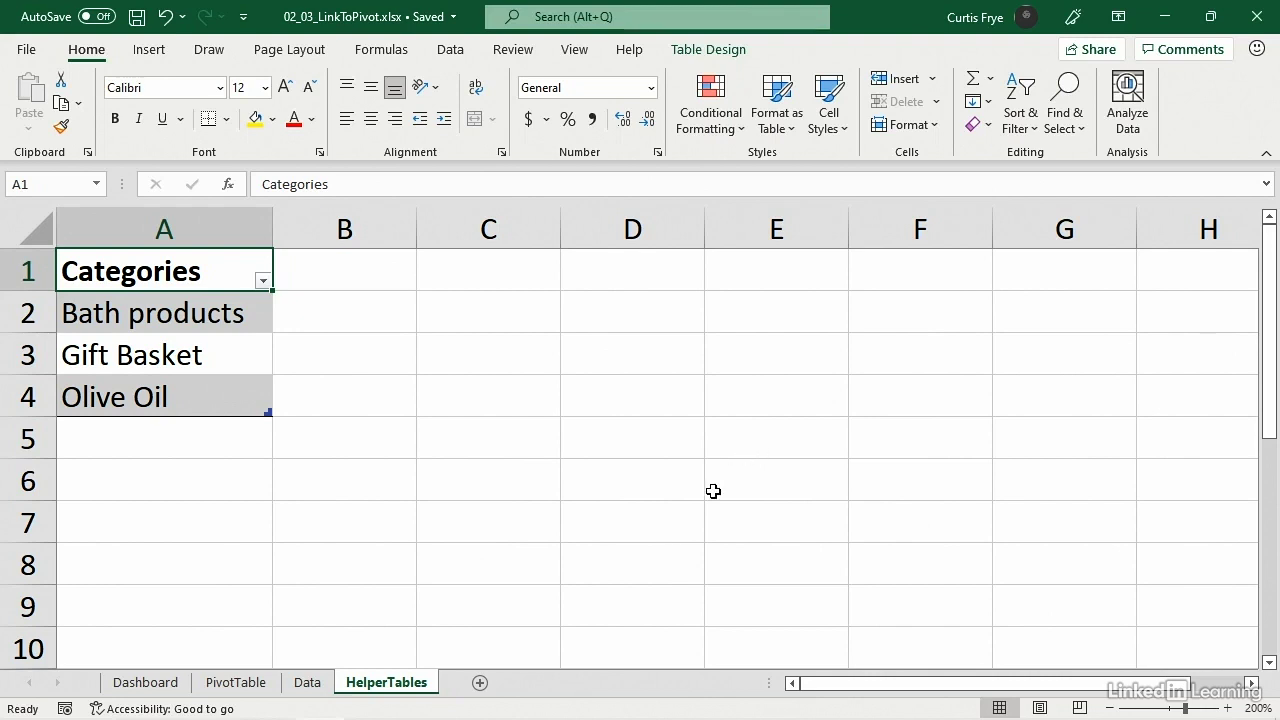
- Enter a formula in Dashboard cell B3 that links to the Gift Basket grand total in PivotTable cell F6
{"action": "left_click", "coordinate": [176, 686]}
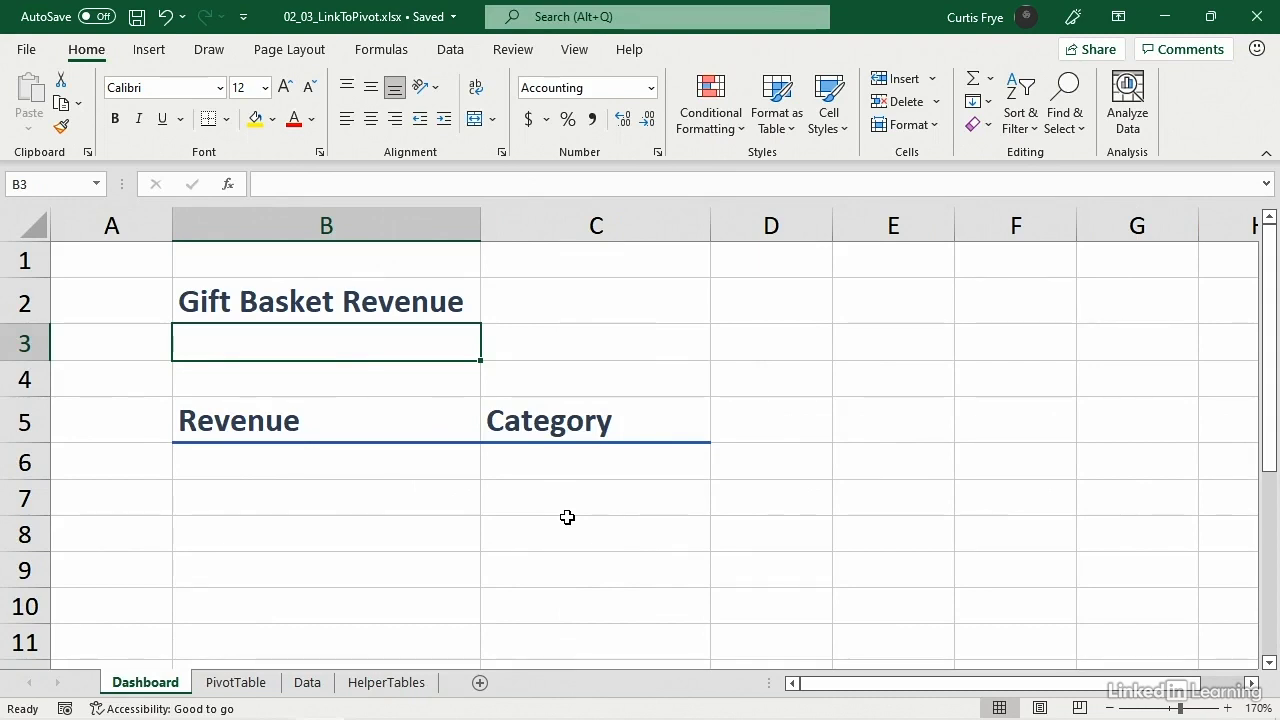
{"action": "type", "text": "="}
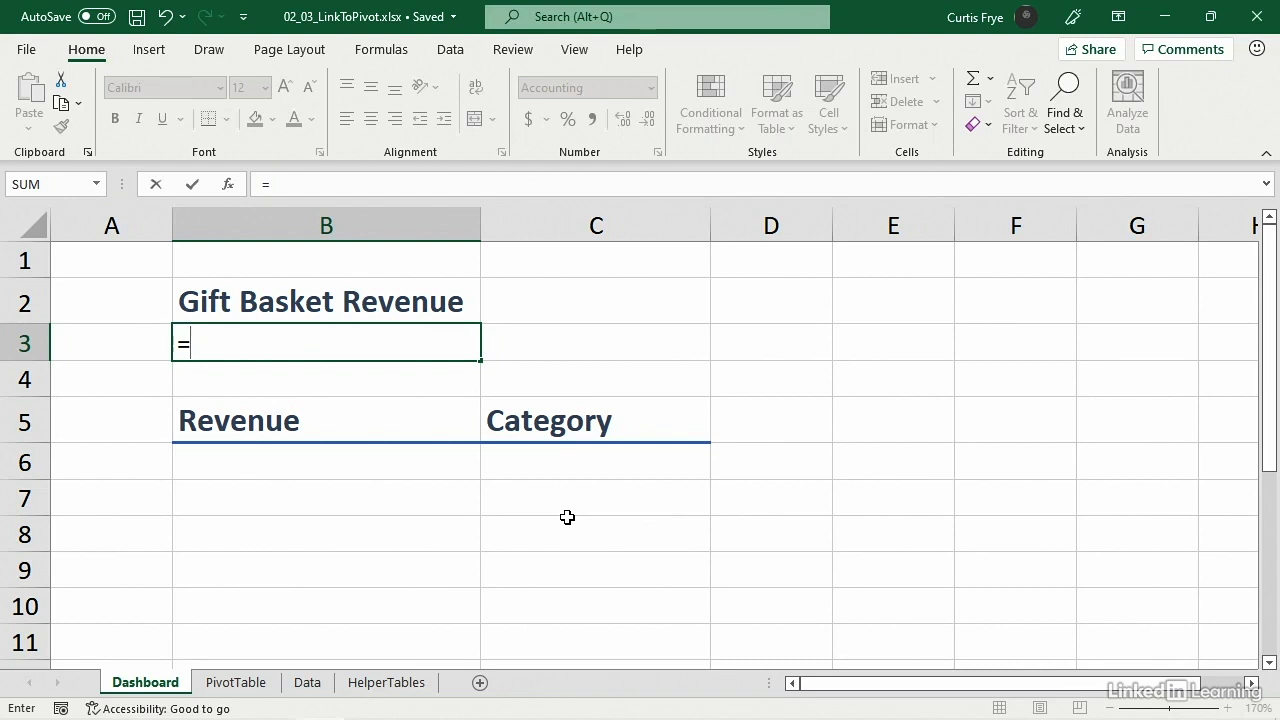
{"action": "left_click", "coordinate": [258, 685]}
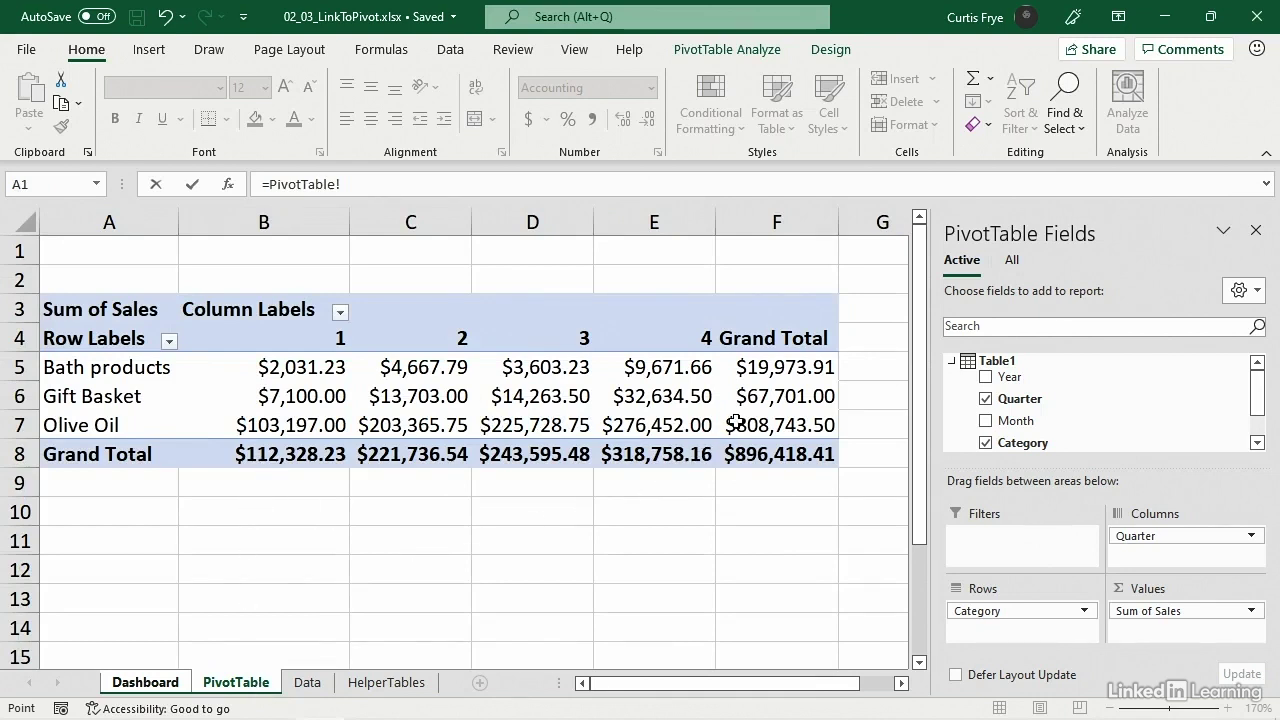
{"action": "left_click", "coordinate": [765, 400]}
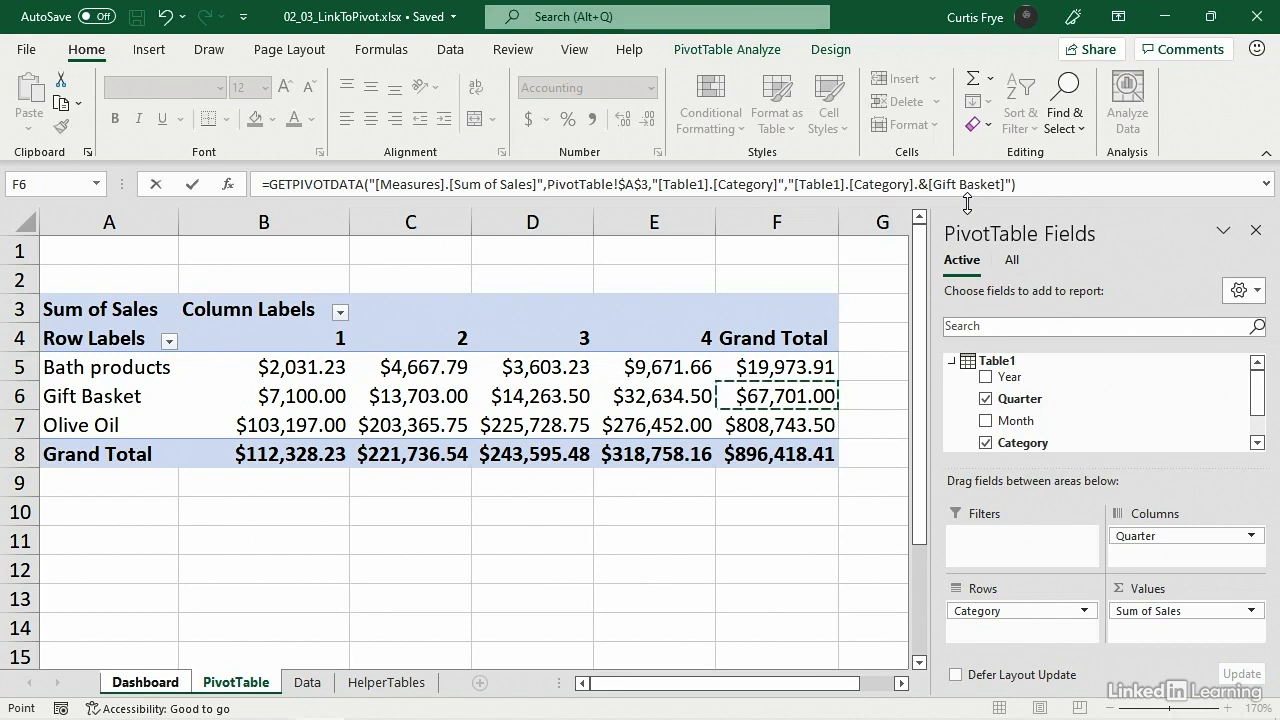
{"action": "key", "text": "Return"}
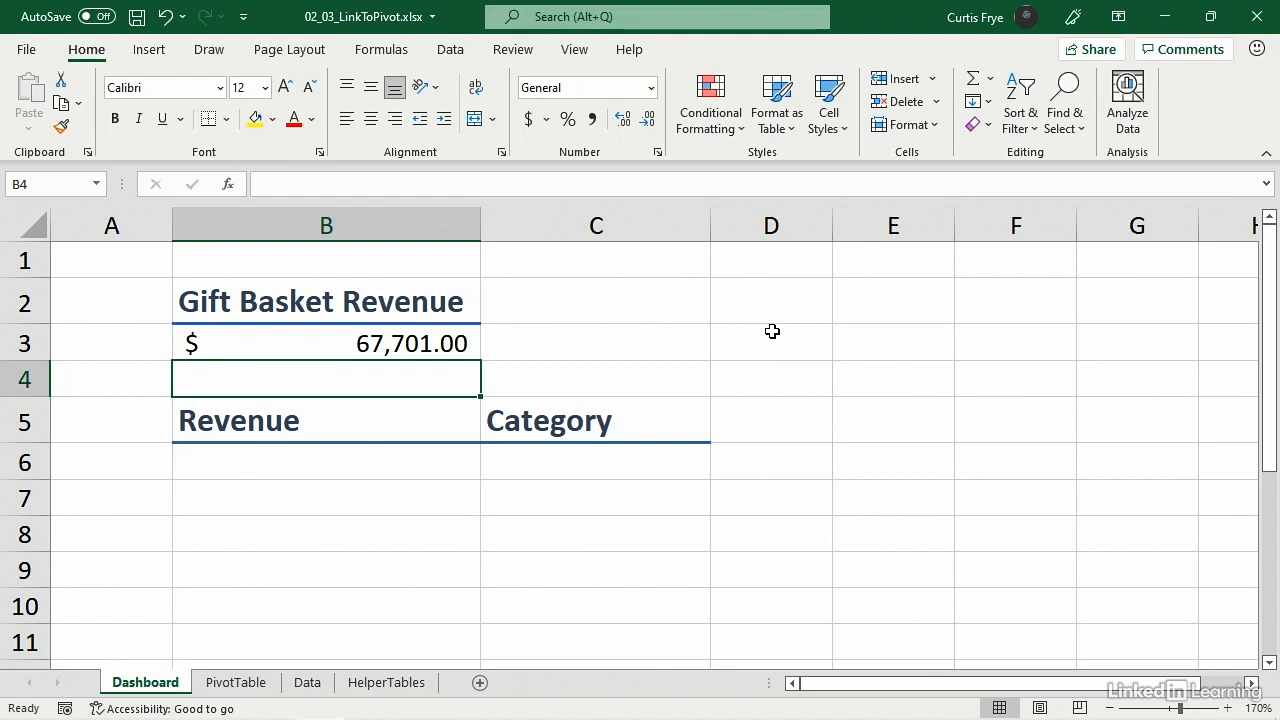
- Add list data validation to cell C6 with source =HelperTables!$A$2:$A$4, and choose Gift Basket as its category
{"action": "left_click", "coordinate": [660, 455]}
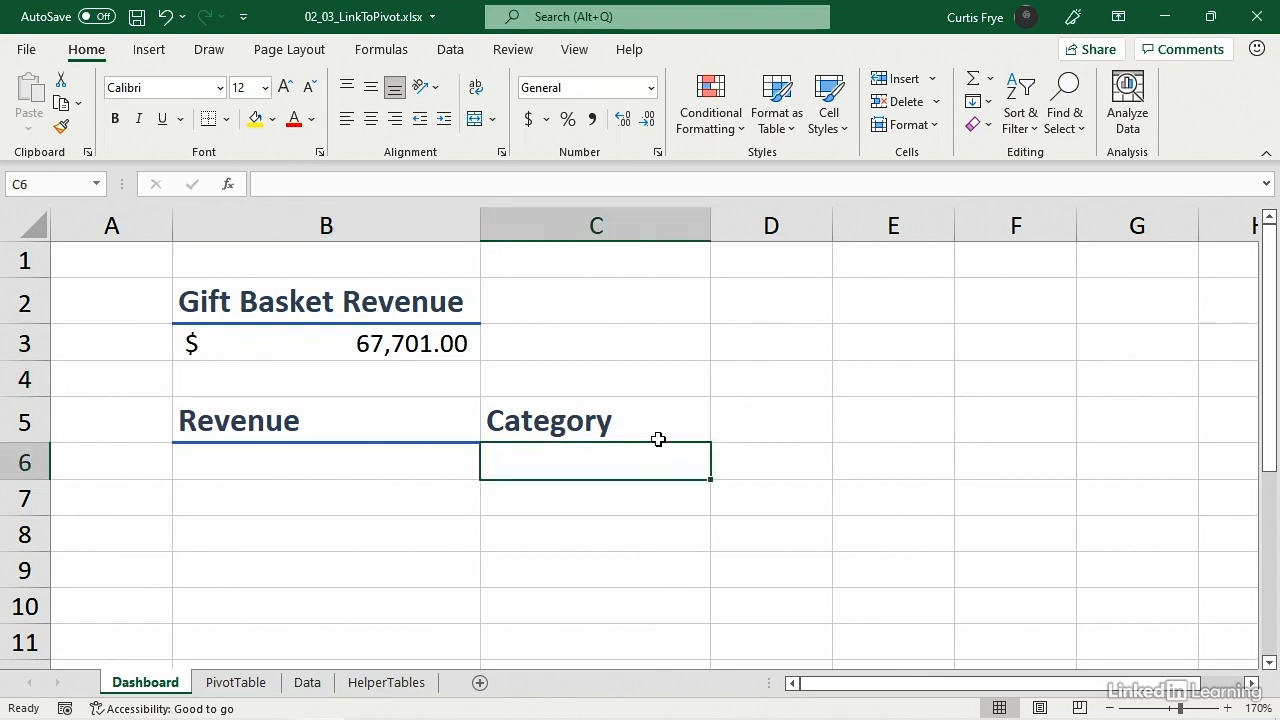
{"action": "left_click", "coordinate": [450, 50]}
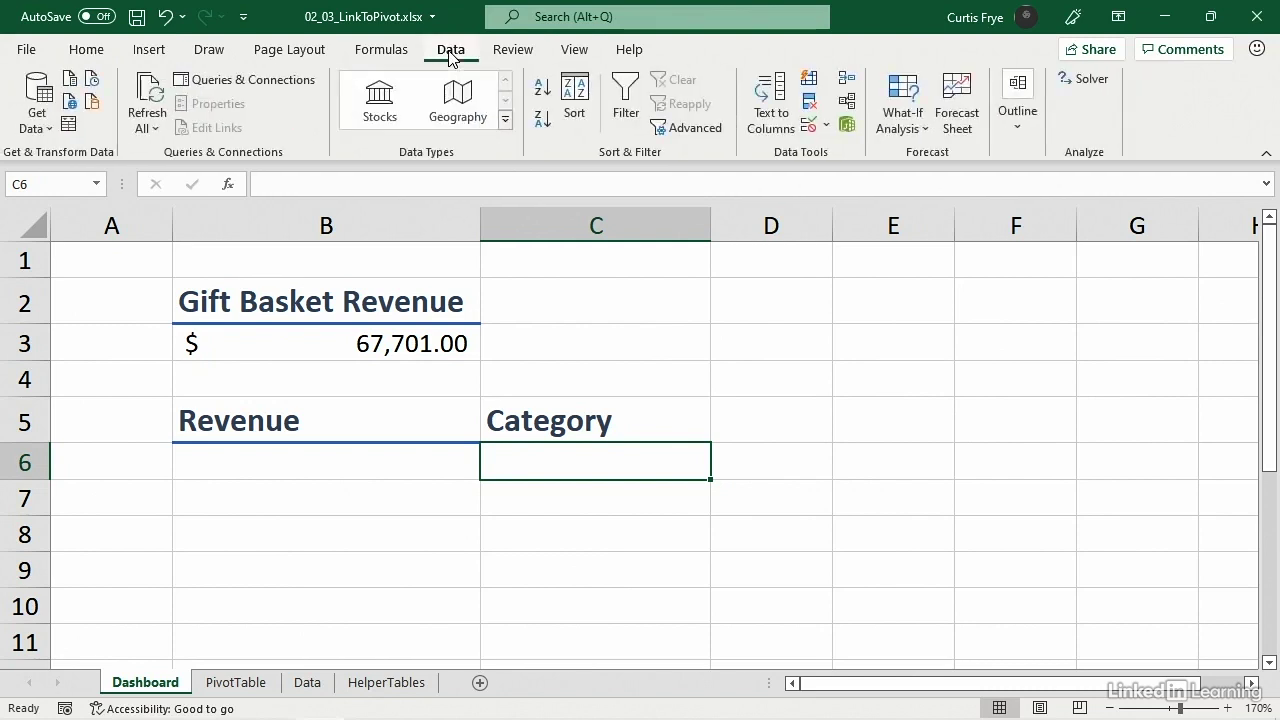
{"action": "left_click", "coordinate": [810, 130]}
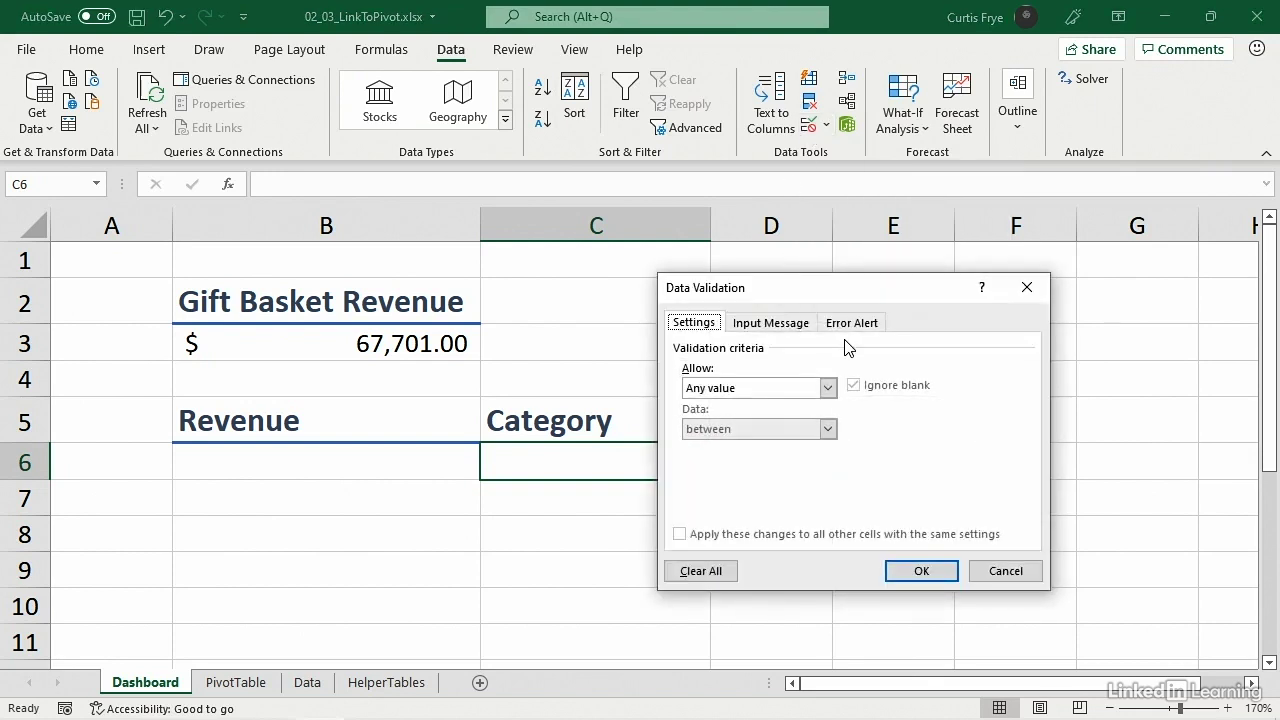
{"action": "left_click", "coordinate": [828, 388]}
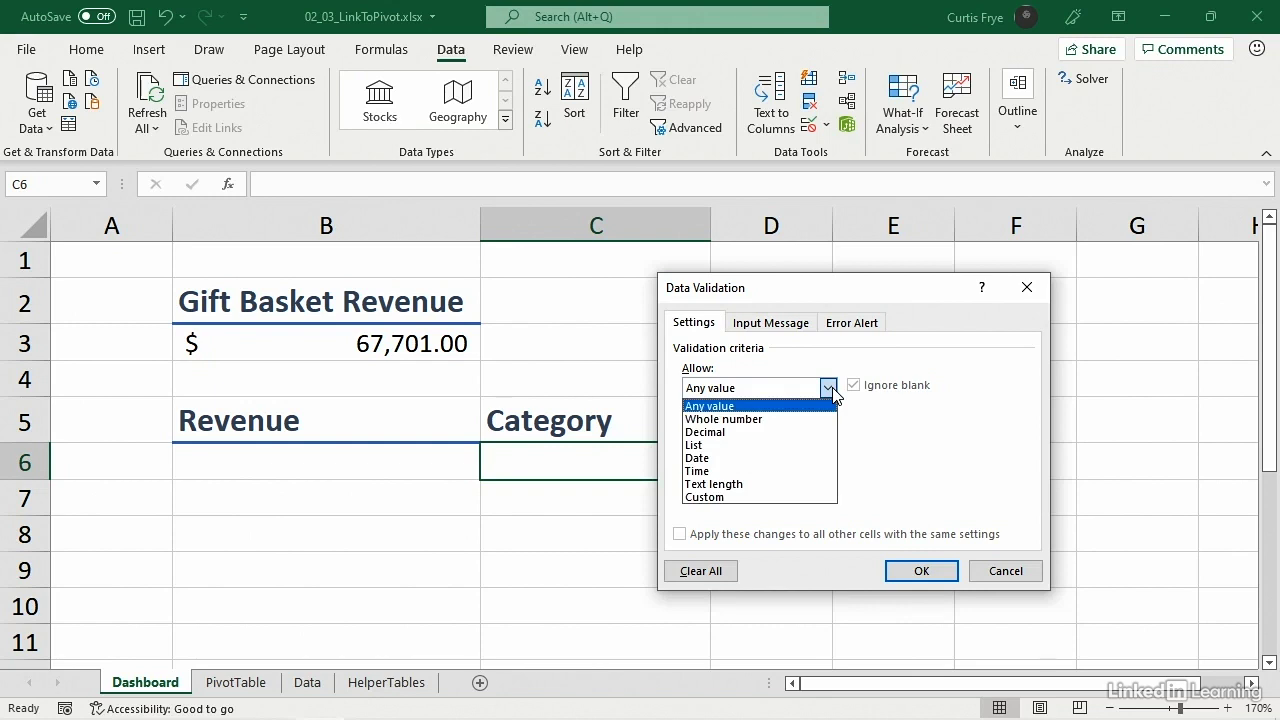
{"action": "left_click", "coordinate": [806, 447]}
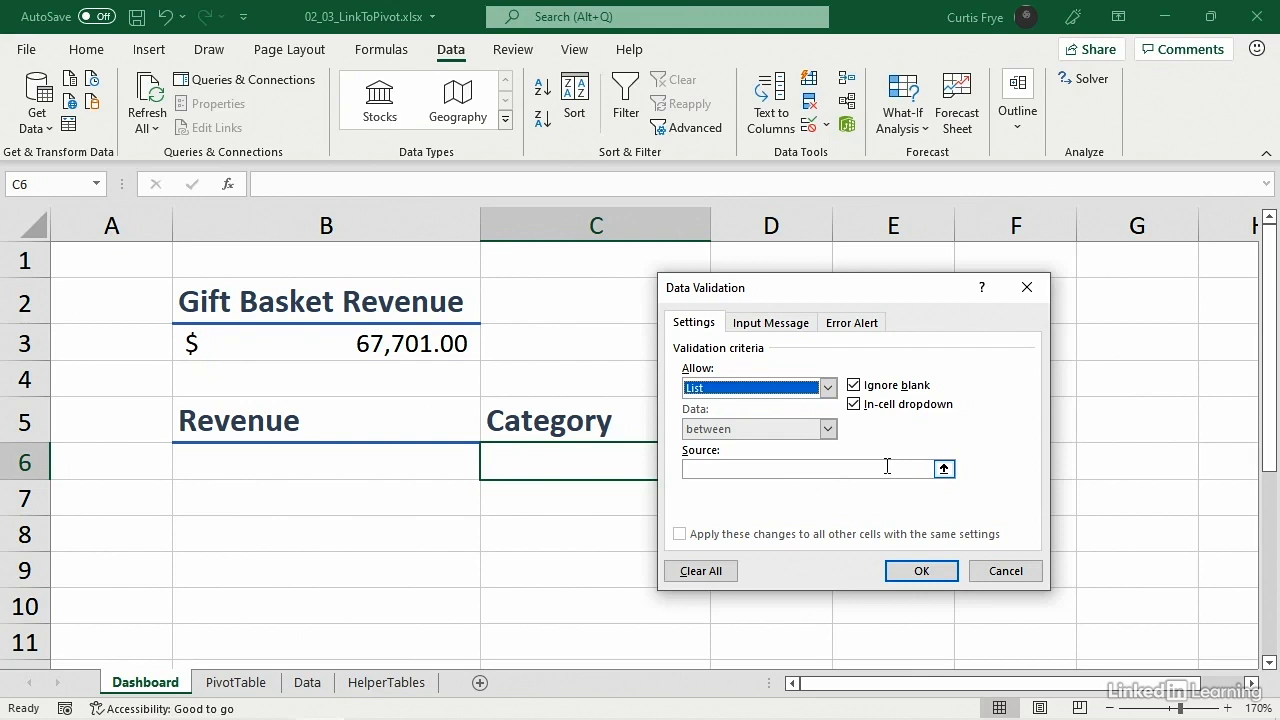
{"action": "left_click", "coordinate": [944, 470]}
{"action": "left_click", "coordinate": [418, 684]}
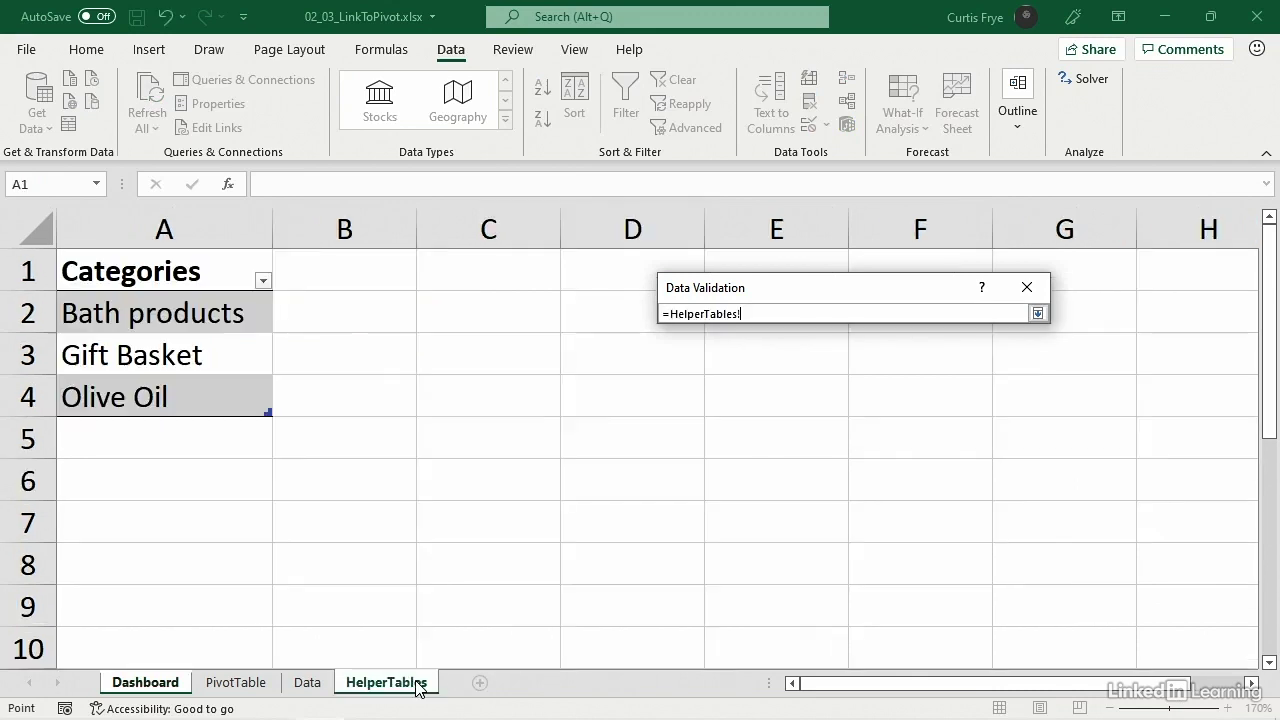
{"action": "left_click_drag", "start_coordinate": [152, 316], "coordinate": [152, 394]}
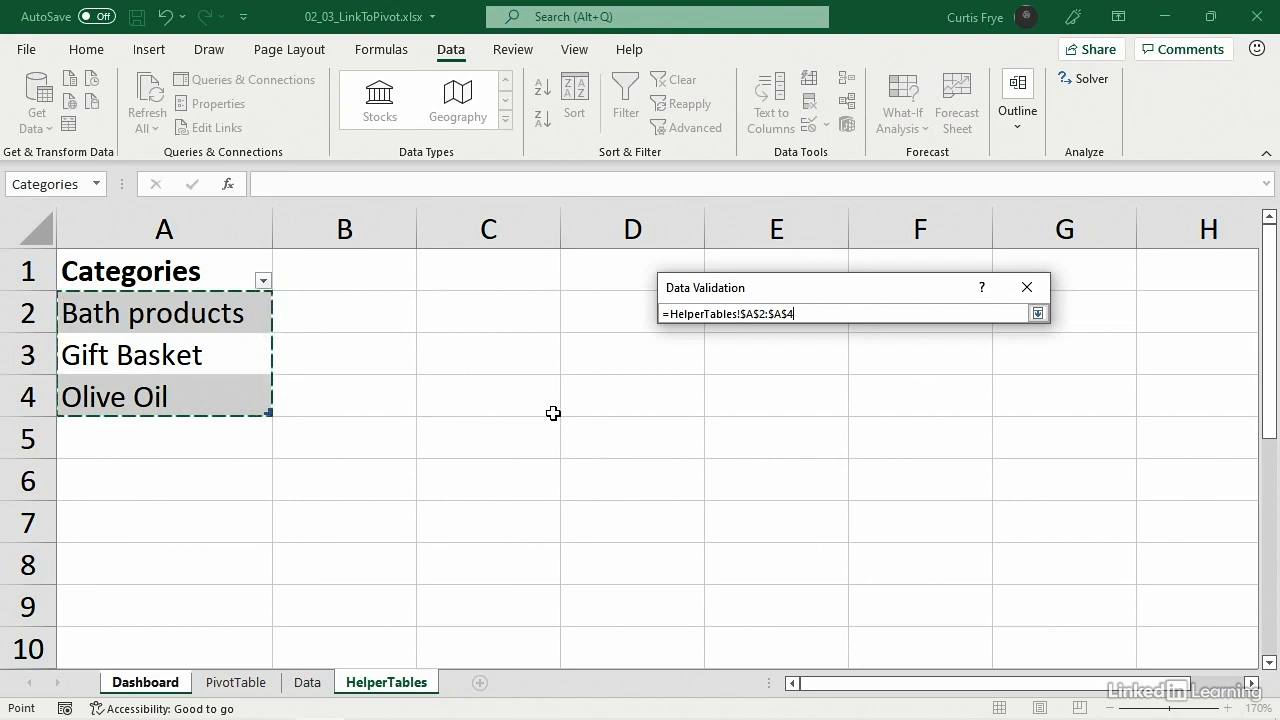
{"action": "left_click", "coordinate": [1038, 314]}
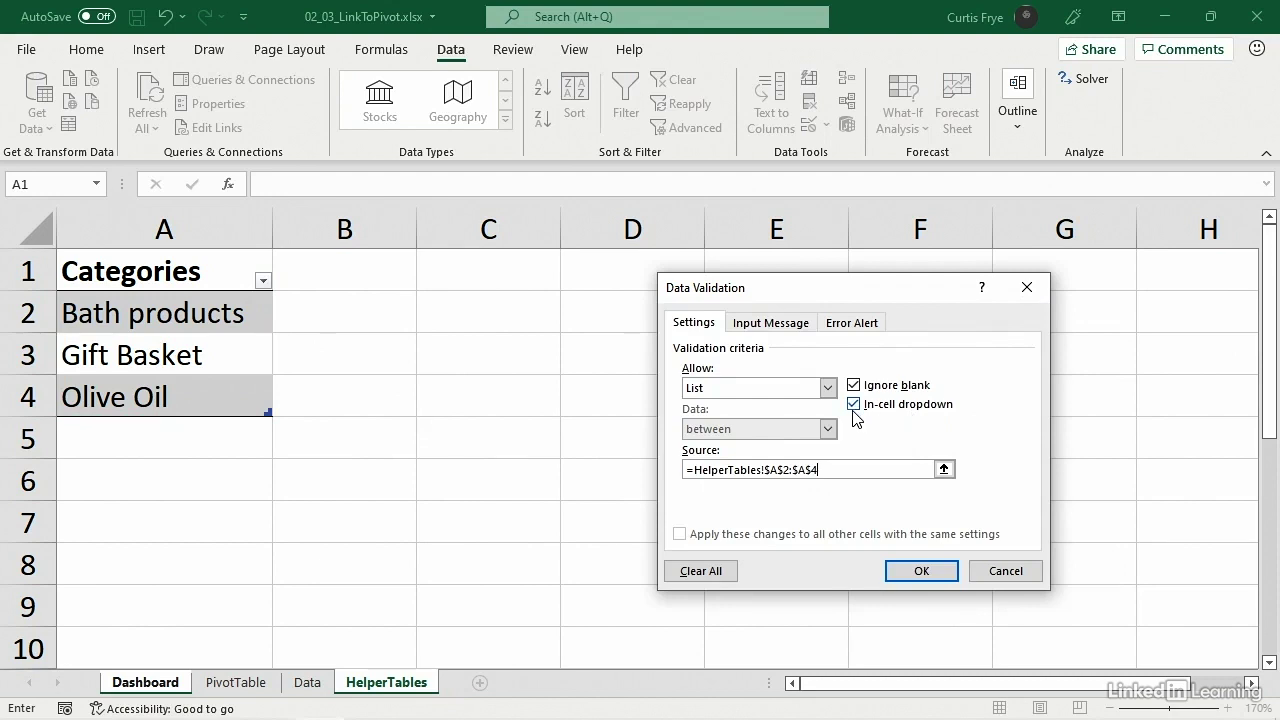
{"action": "left_click", "coordinate": [937, 572]}
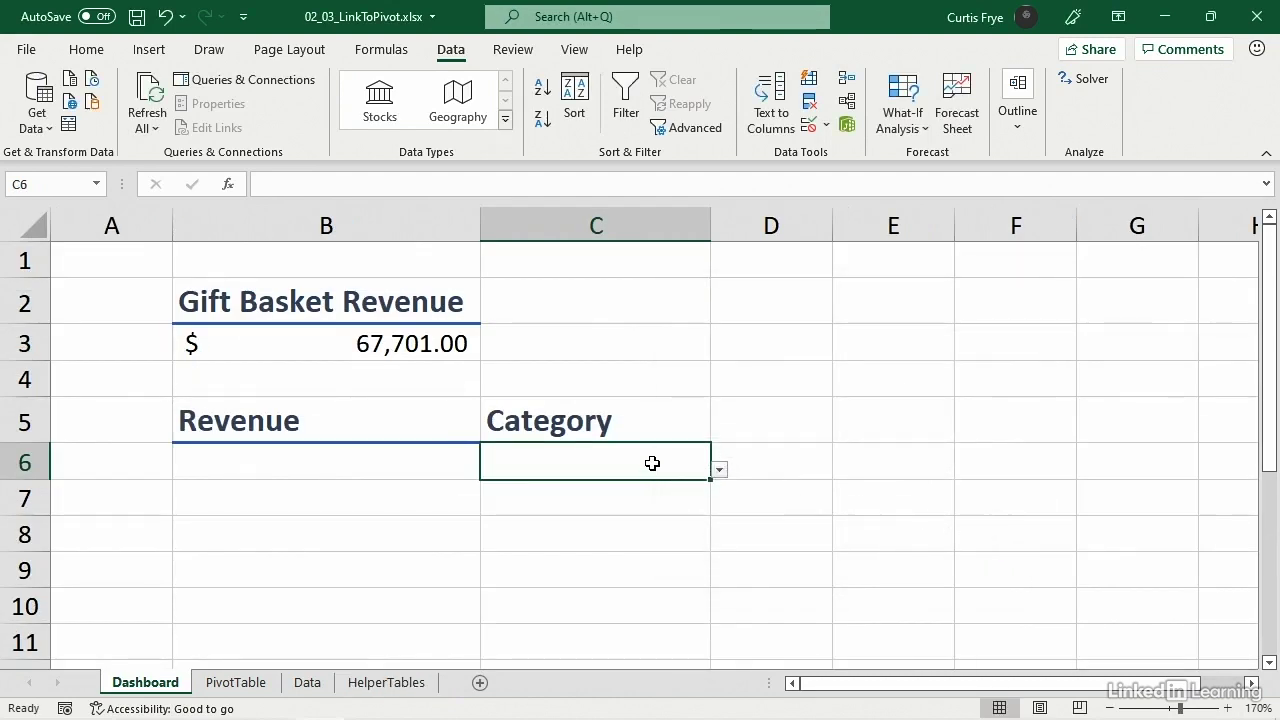
{"action": "left_click", "coordinate": [720, 472]}
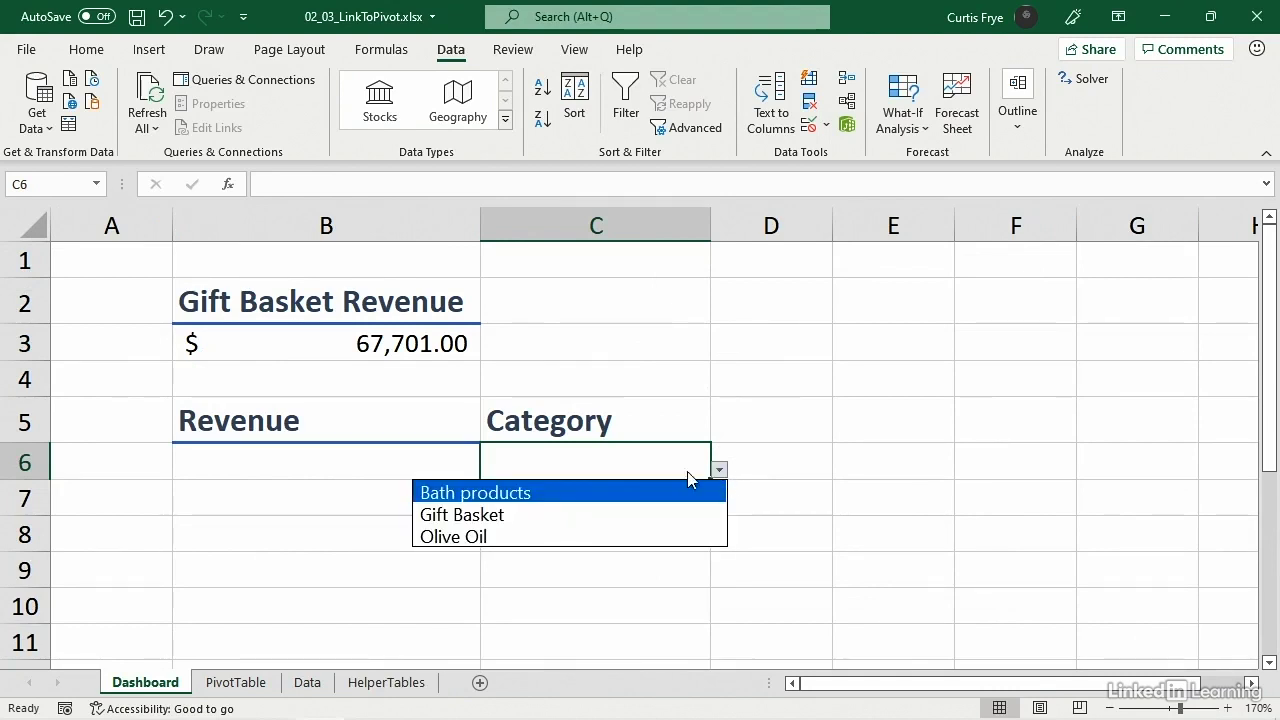
{"action": "left_click", "coordinate": [595, 516]}
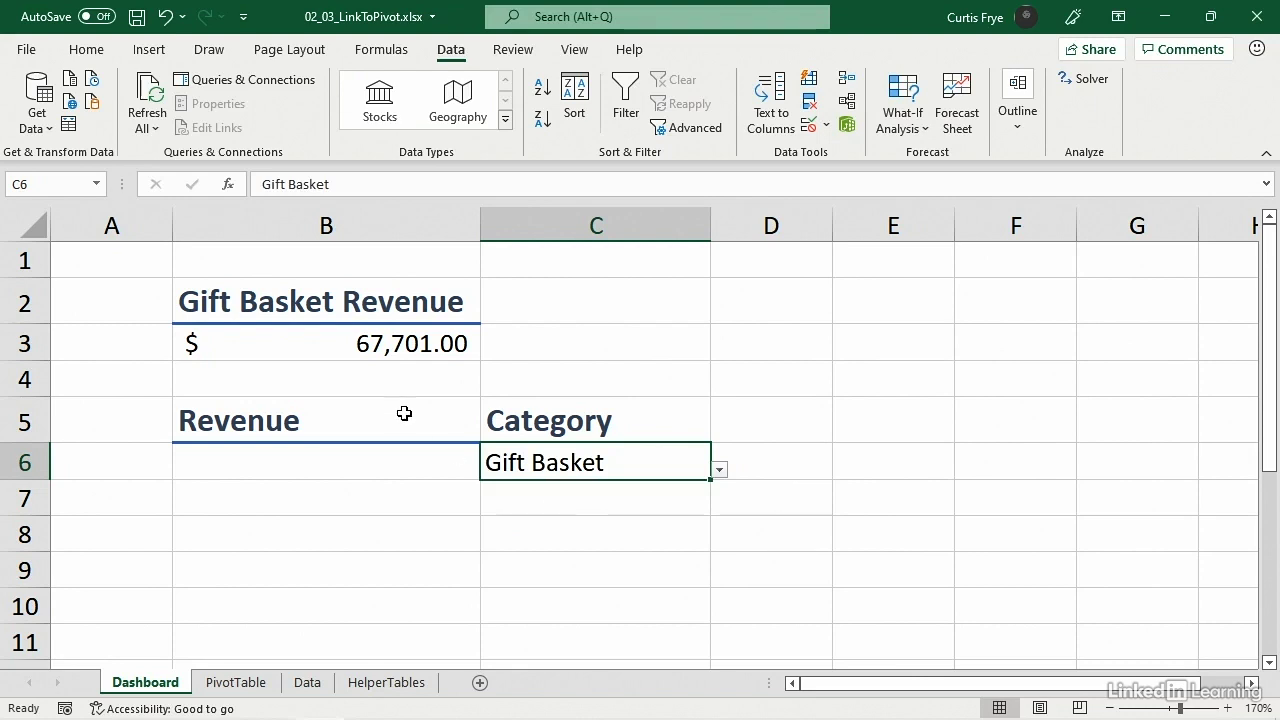
- Copy the GETPIVOTDATA formula from cell B3 into cell B6 under Revenue
{"action": "left_click", "coordinate": [368, 347]}
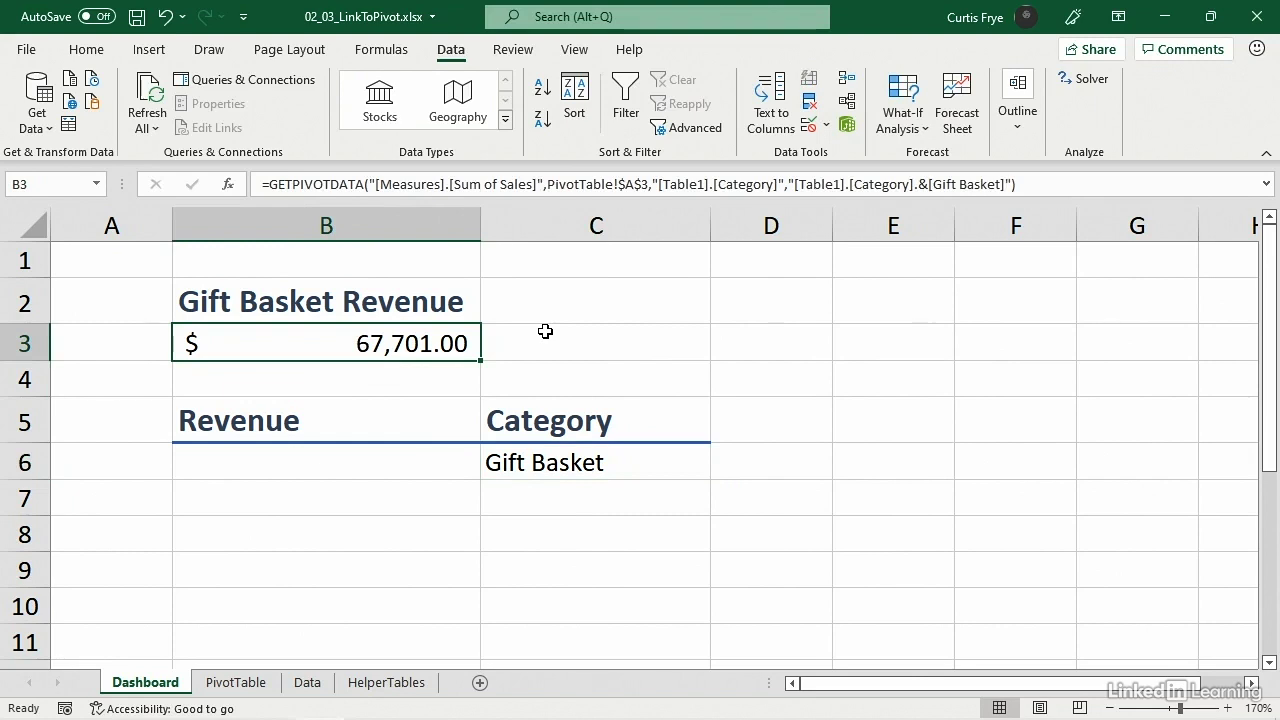
{"action": "key", "text": "ctrl+c"}
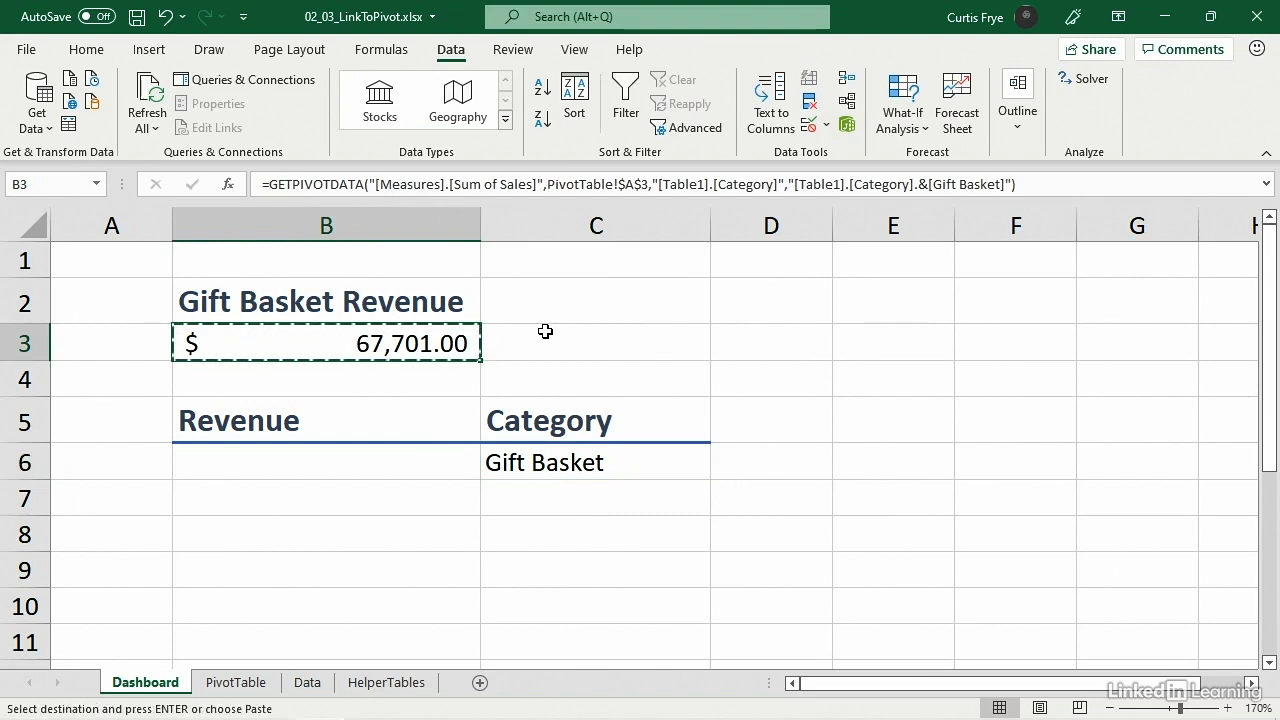
{"action": "left_click", "coordinate": [439, 461]}
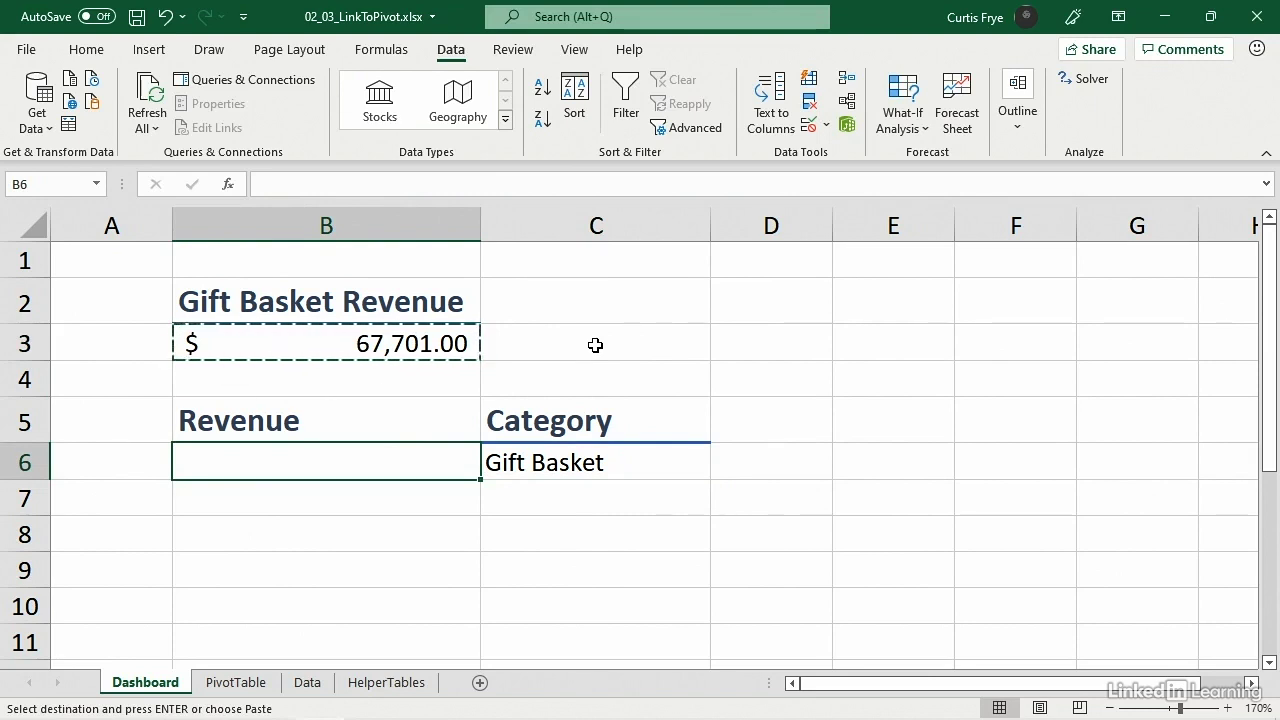
{"action": "key", "text": "ctrl+v"}
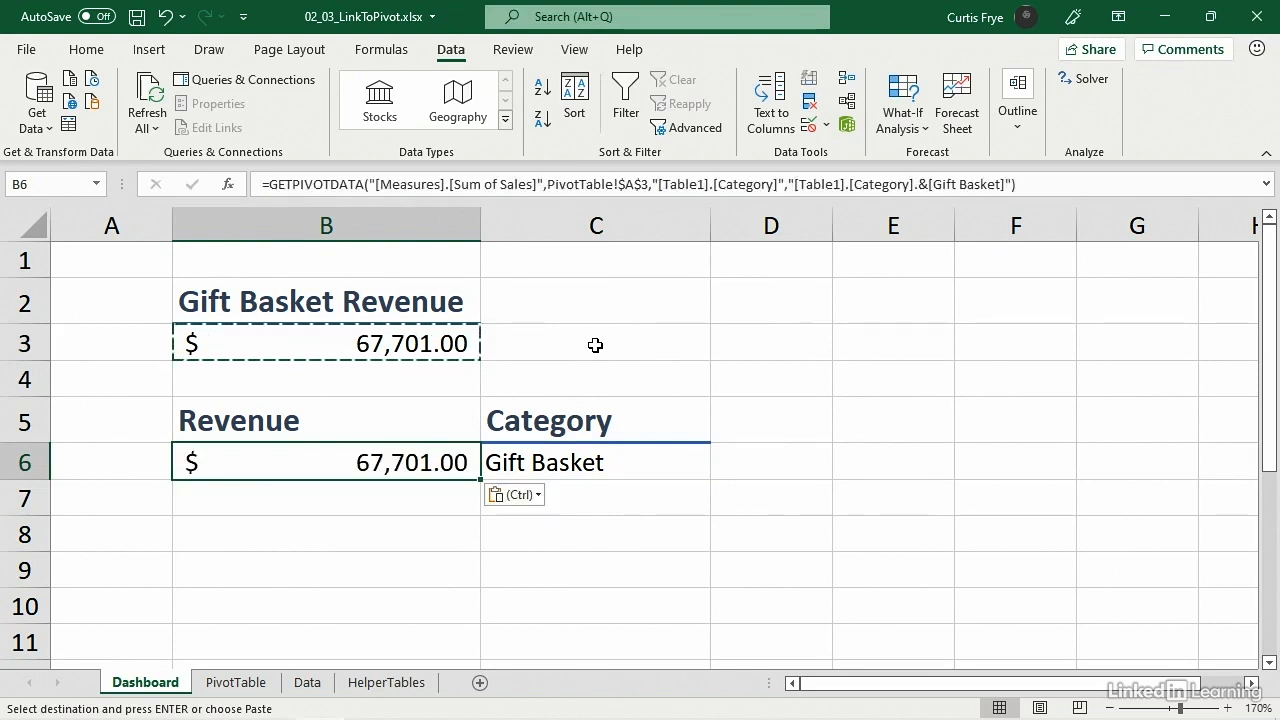
{"action": "key", "text": "Escape"}
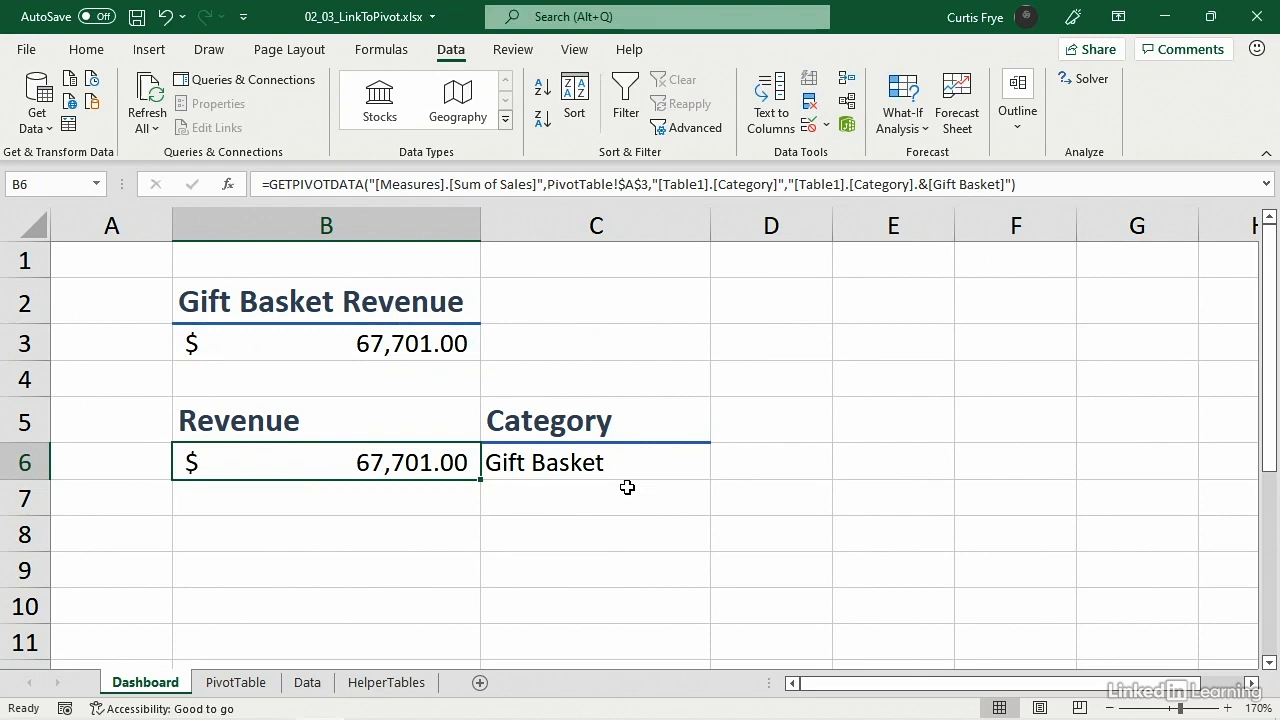
- Replace the fixed Gift Basket text in B6's GETPIVOTDATA formula with "&C6&" so it refers to the chosen category
{"action": "left_click", "coordinate": [634, 464]}
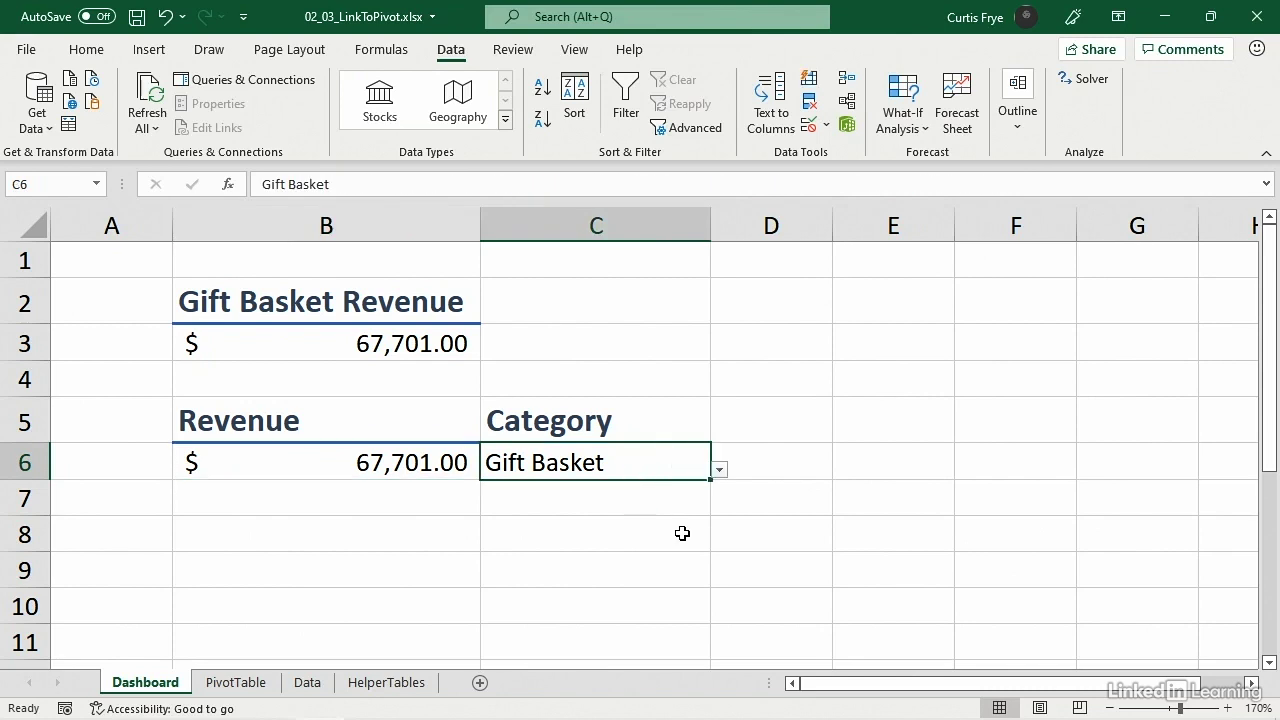
{"action": "left_click", "coordinate": [329, 467]}
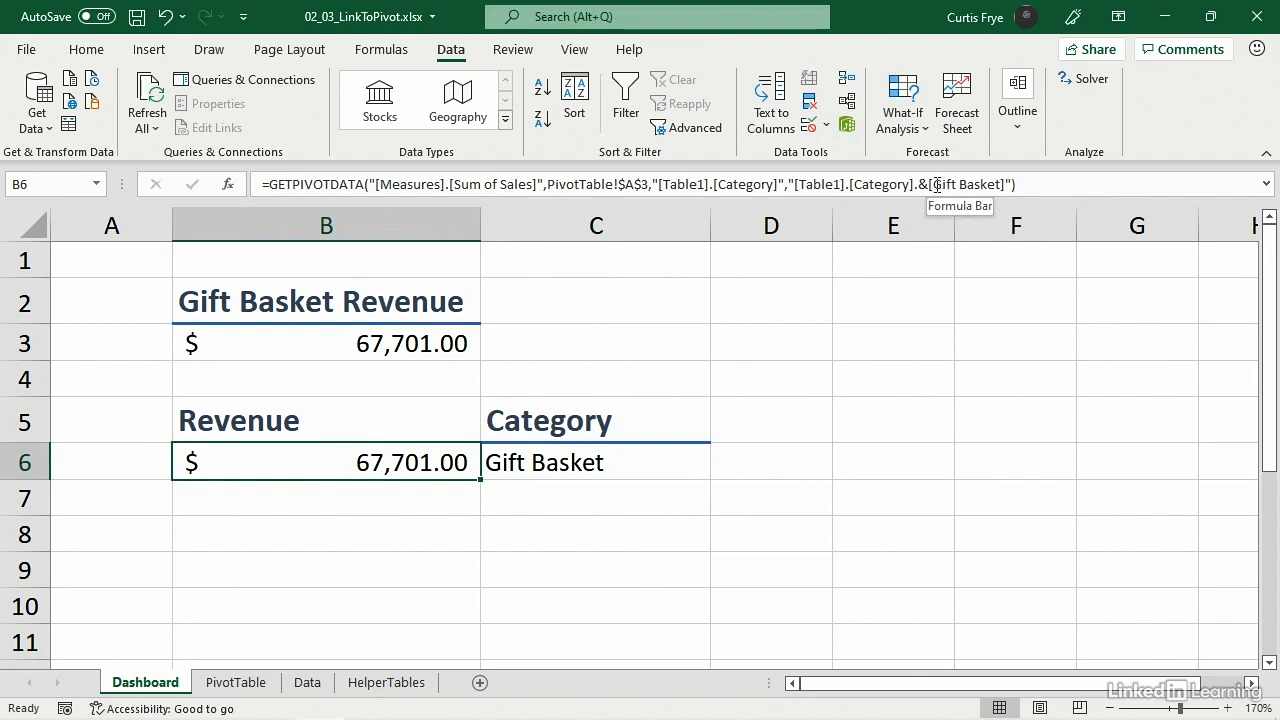
{"action": "left_click_drag", "start_coordinate": [934, 185], "coordinate": [1002, 186]}
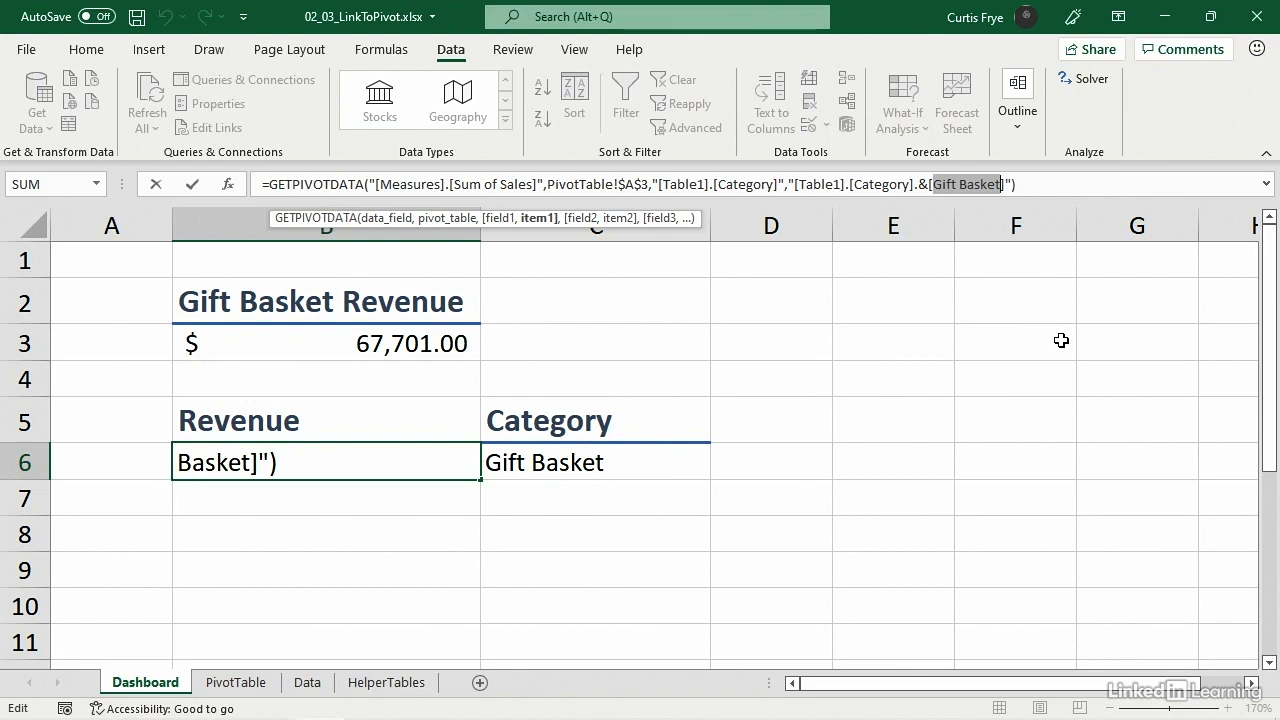
{"action": "key", "text": "BackSpace"}
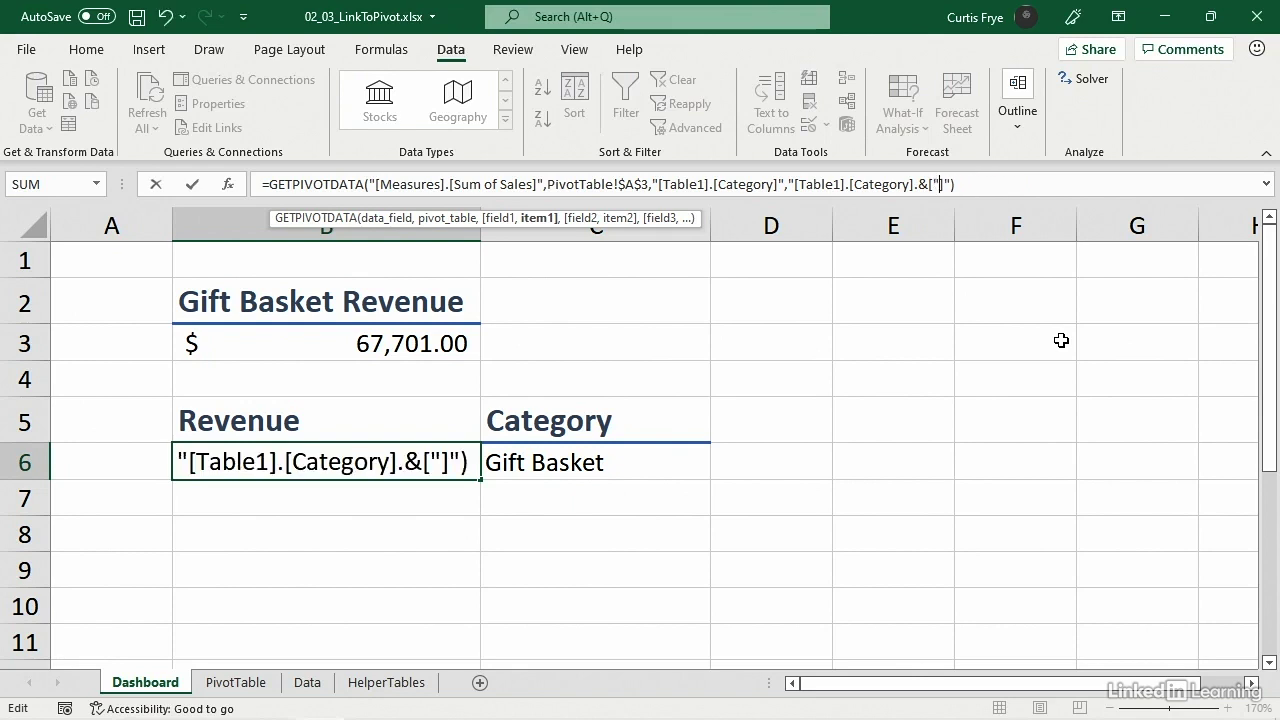
{"action": "type", "text": "&[\"&"}
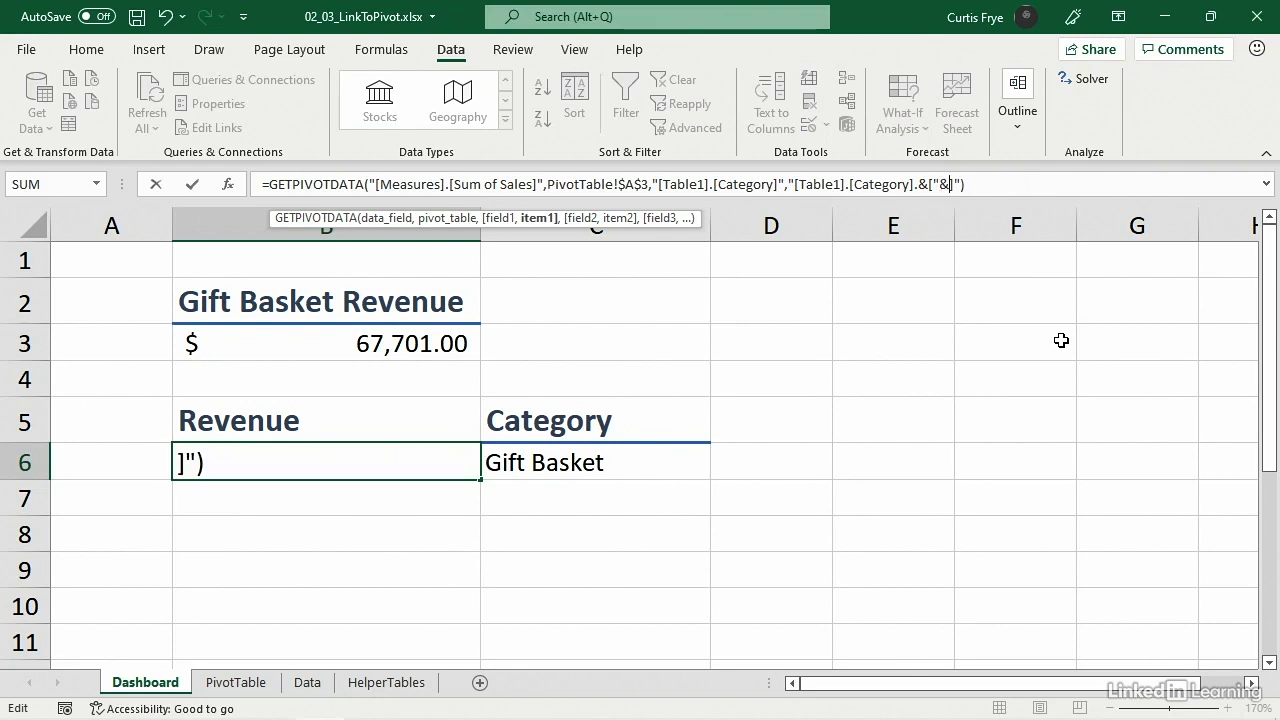
{"action": "type", "text": "C6"}
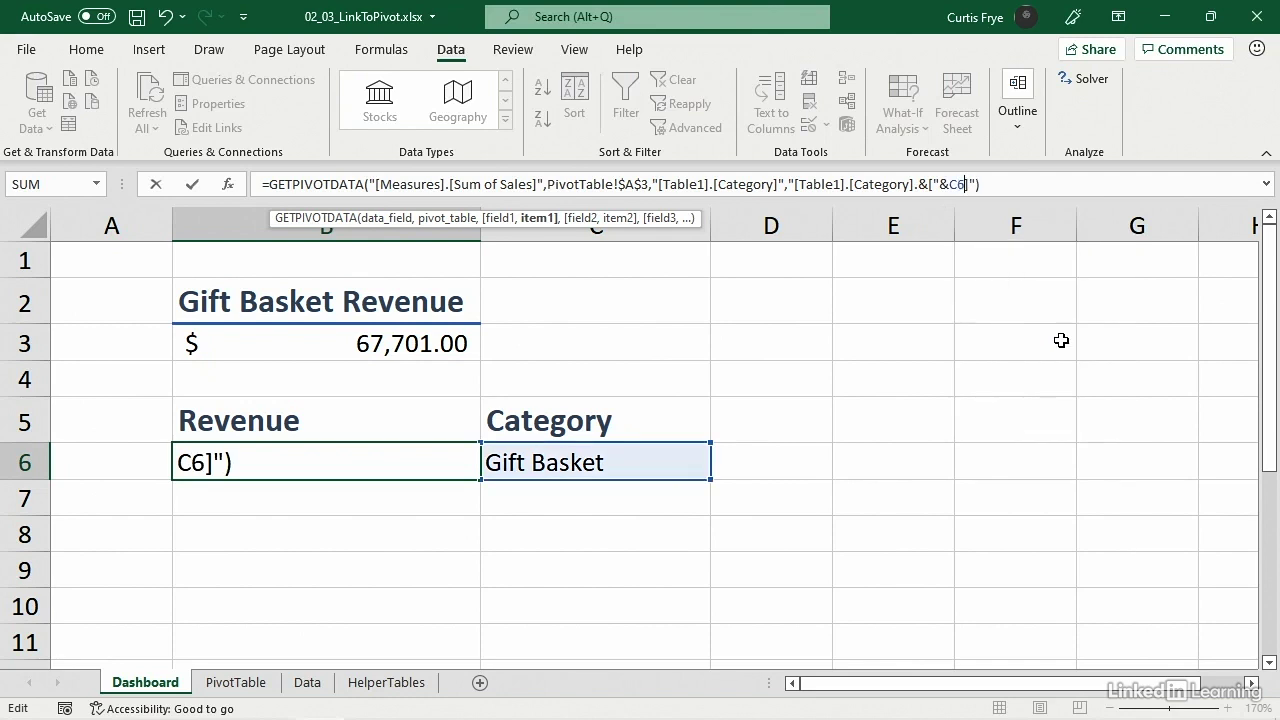
{"action": "type", "text": "&\""}
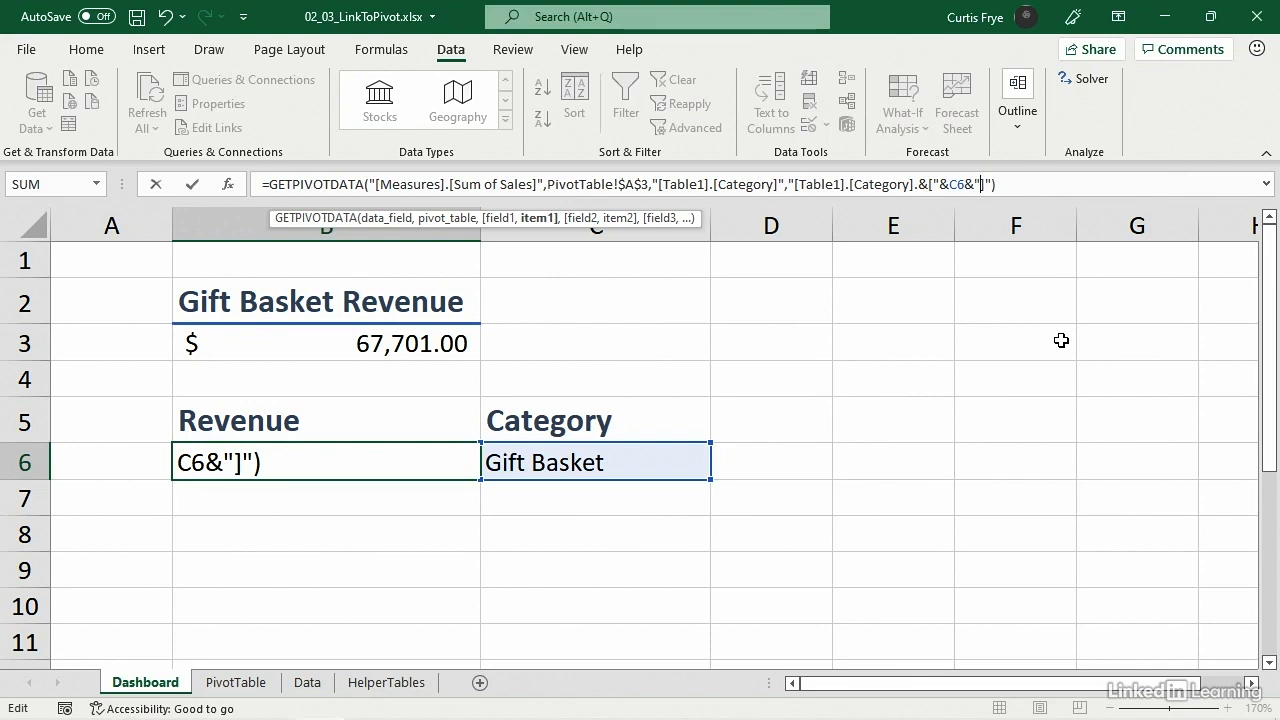
{"action": "key", "text": "Return"}
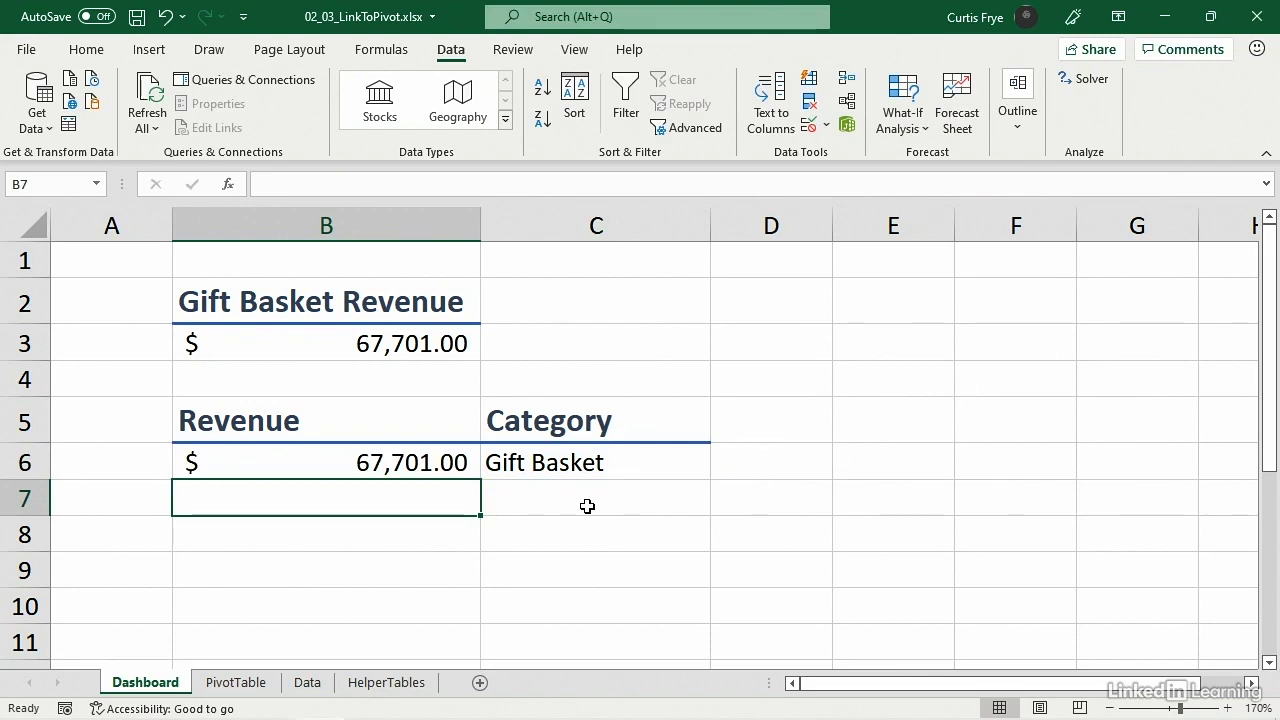
- Test the revenue formula by switching the category in C6 to Bath products and to Olive Oil
{"action": "left_click", "coordinate": [594, 462]}
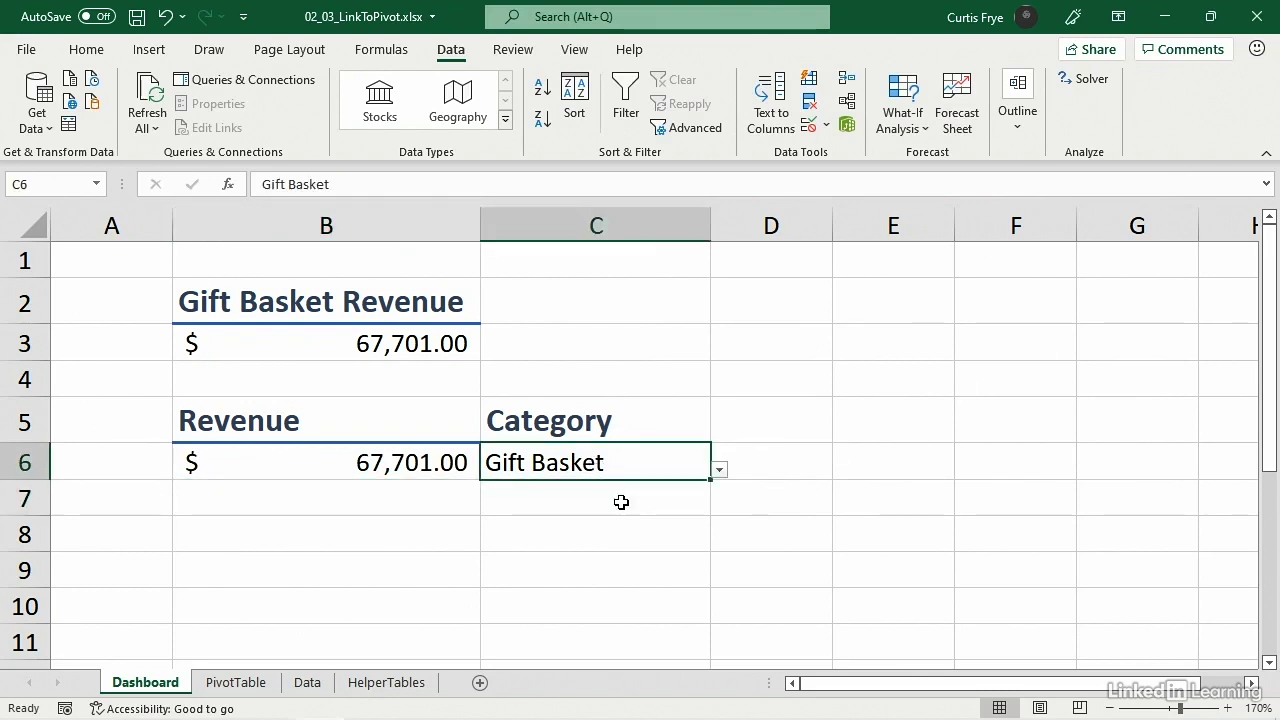
{"action": "left_click", "coordinate": [719, 469]}
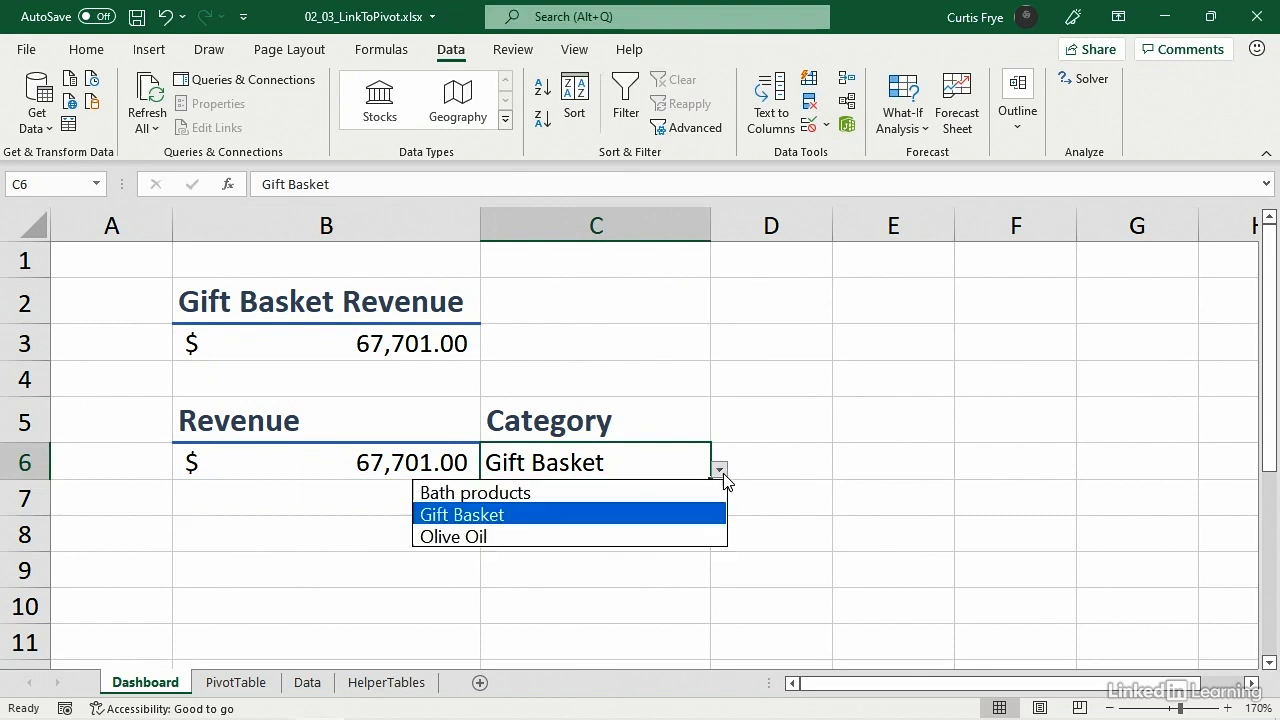
{"action": "left_click", "coordinate": [658, 492]}
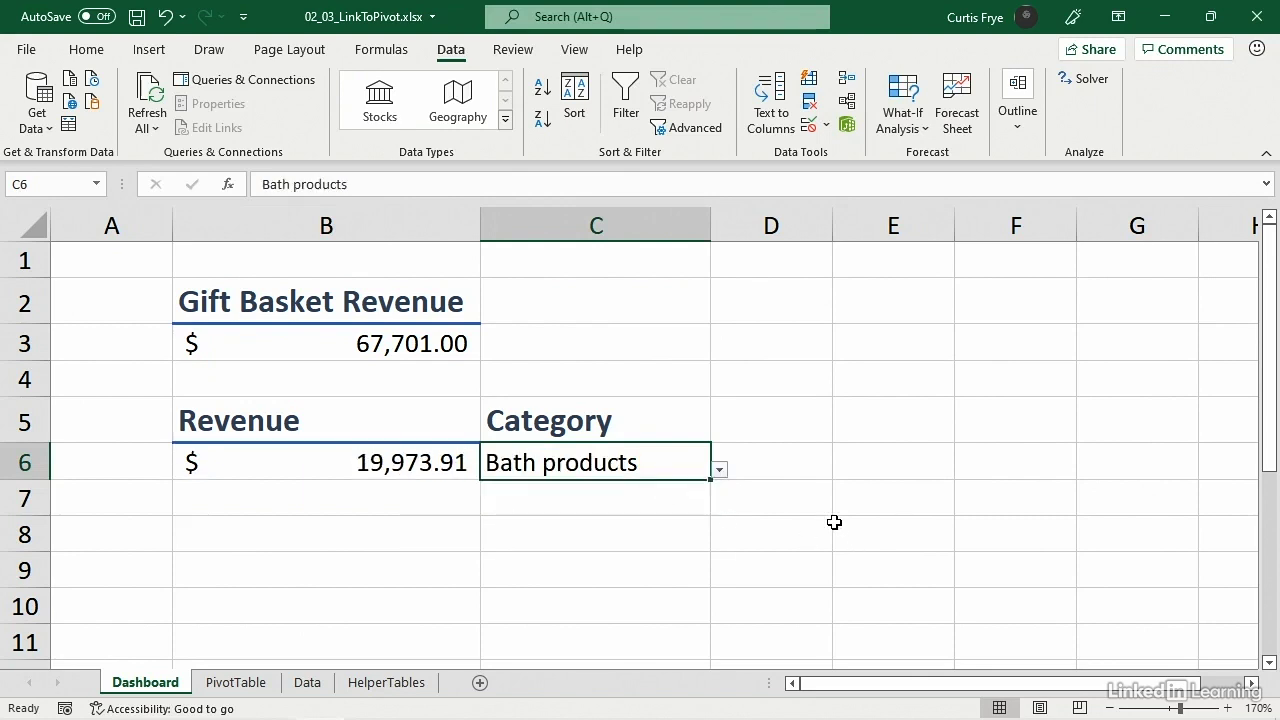
{"action": "left_click", "coordinate": [719, 469]}
{"action": "left_click", "coordinate": [637, 532]}
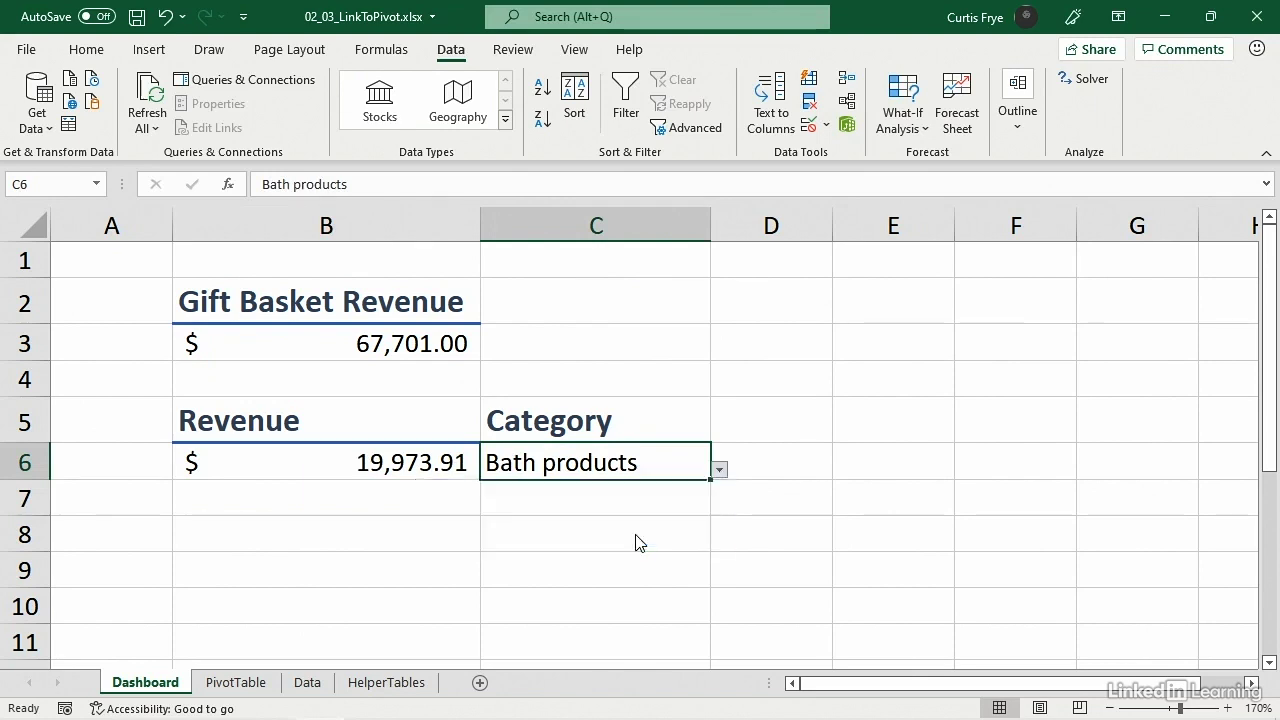